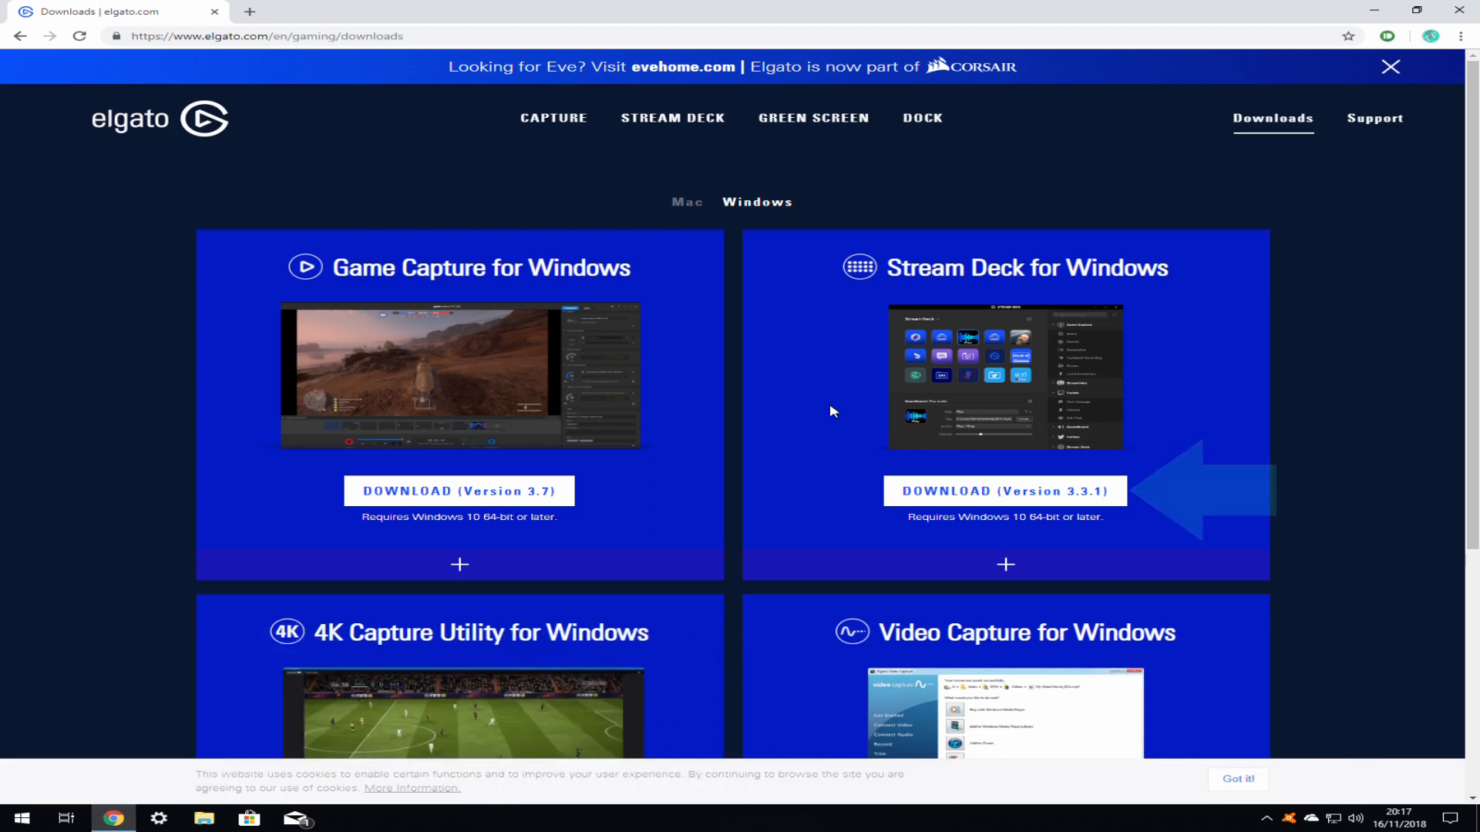
- Download the Stream Deck 3.3.1 installer in Chrome and launch the .msi
{"action": "left_click", "coordinate": [1005, 491]}
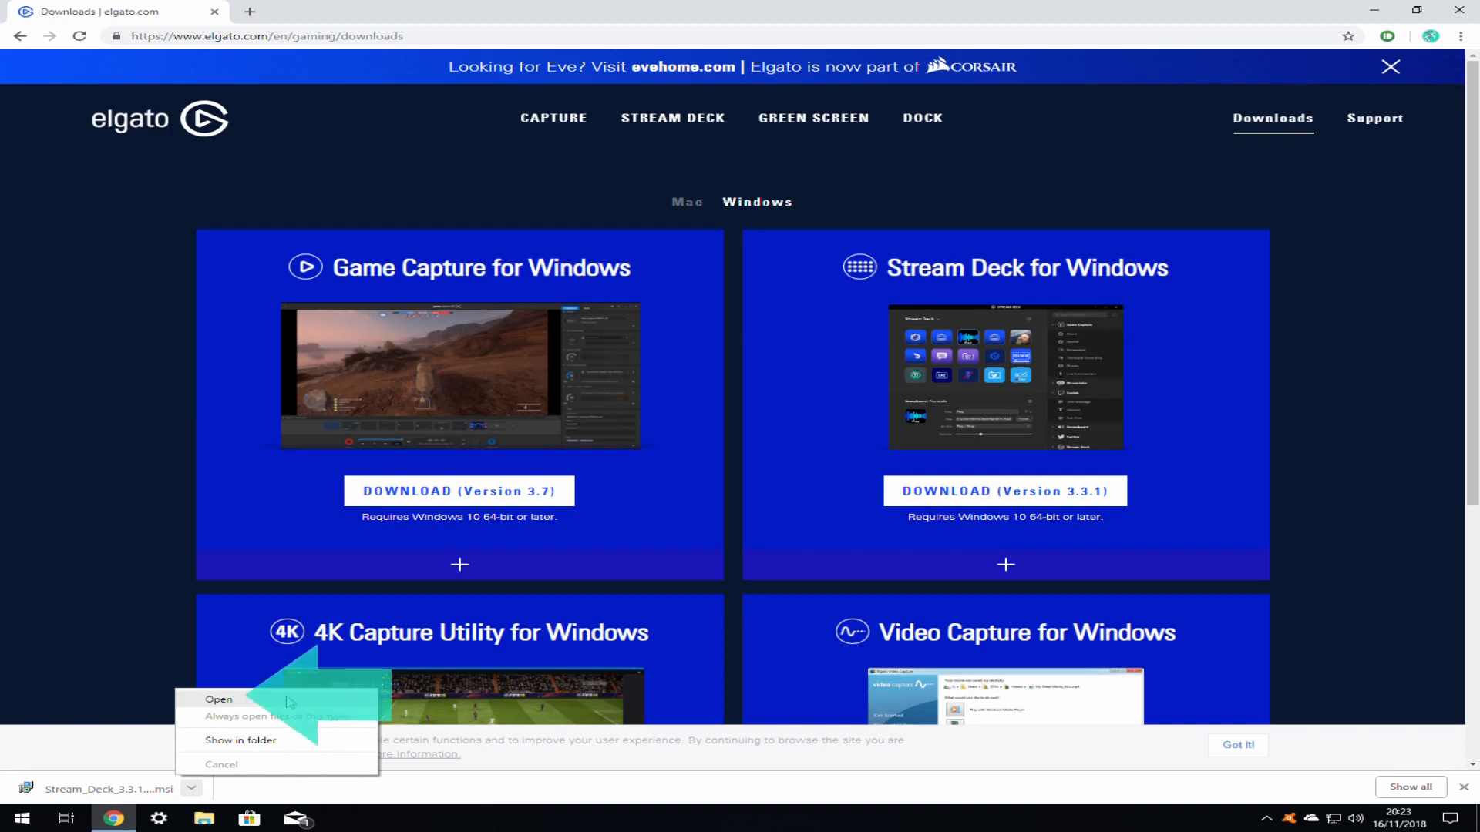
{"action": "left_click", "coordinate": [290, 701]}
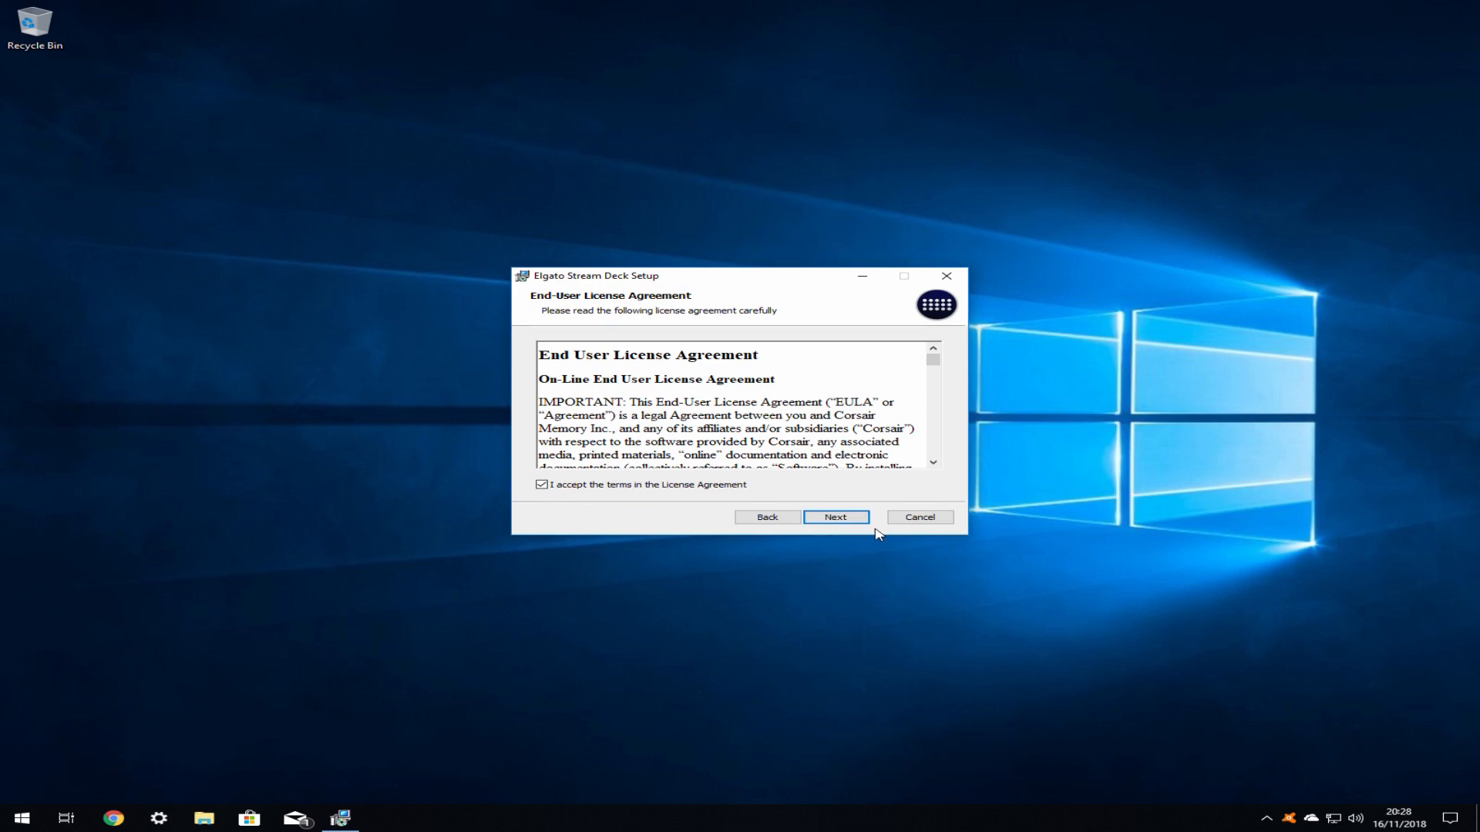
- Accept the licence, keep the default install folder and start the Stream Deck installation
{"action": "left_click", "coordinate": [858, 519]}
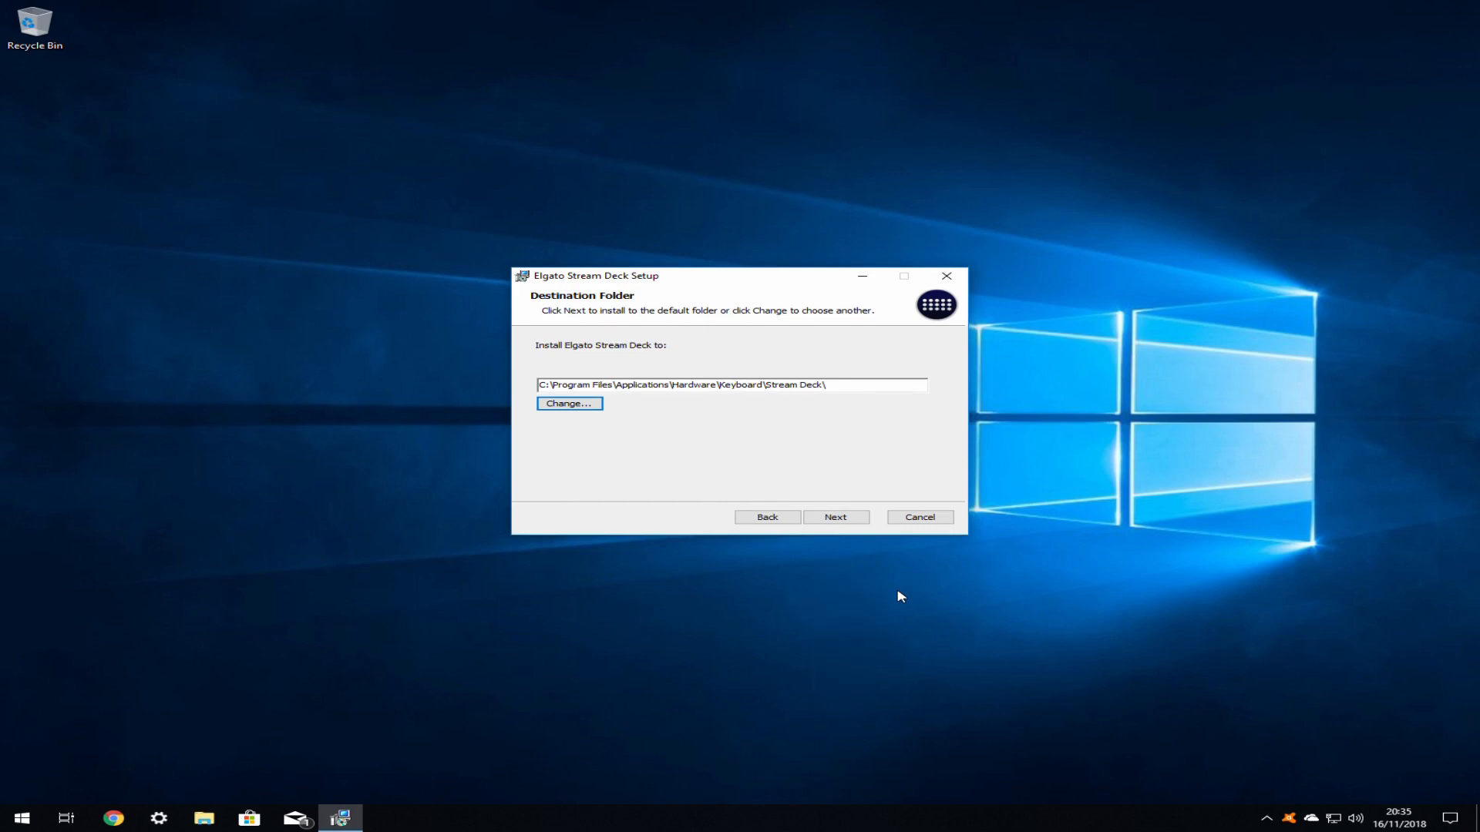
{"action": "left_click", "coordinate": [836, 517]}
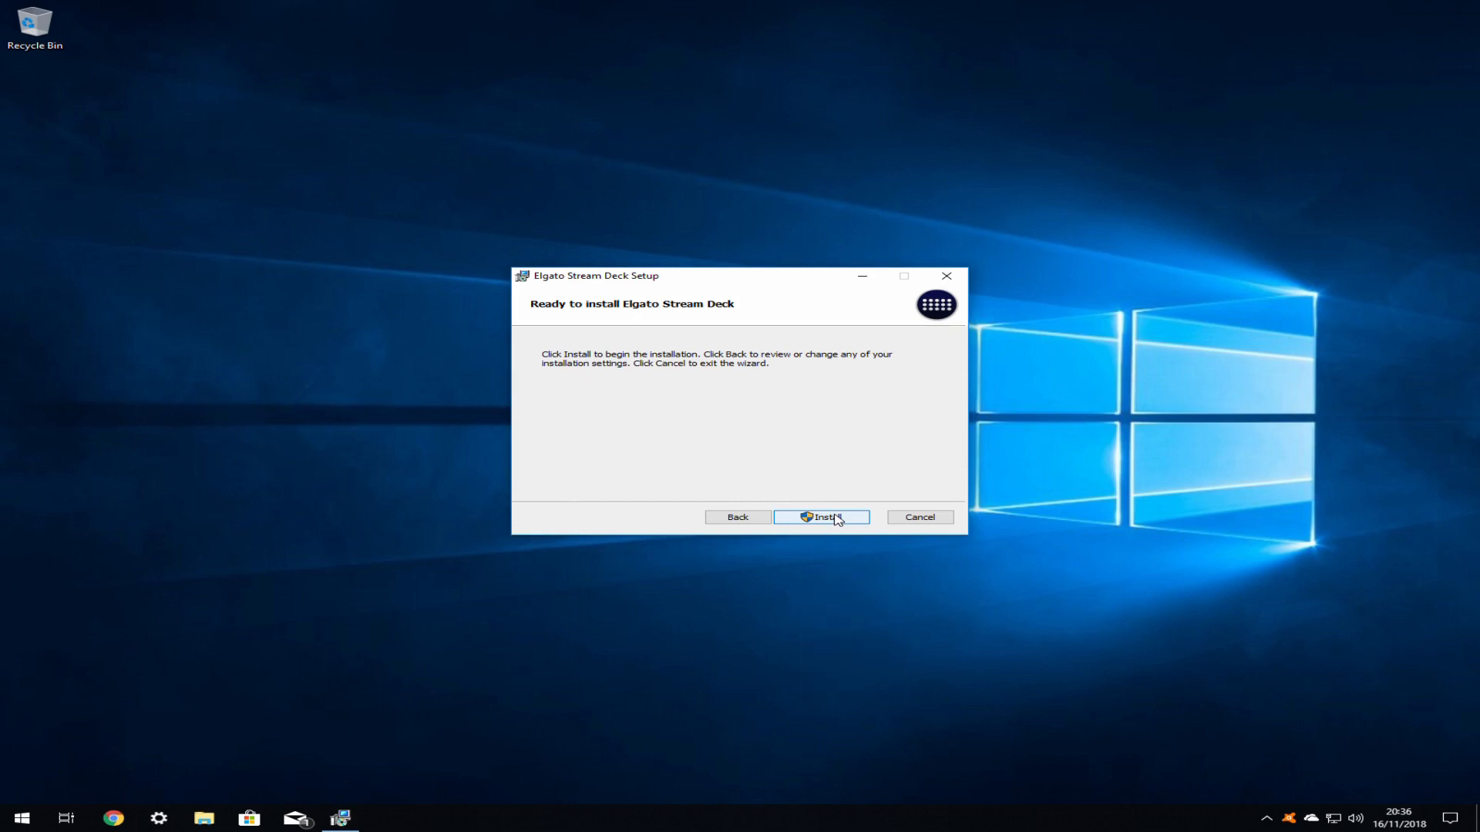
{"action": "left_click", "coordinate": [838, 520]}
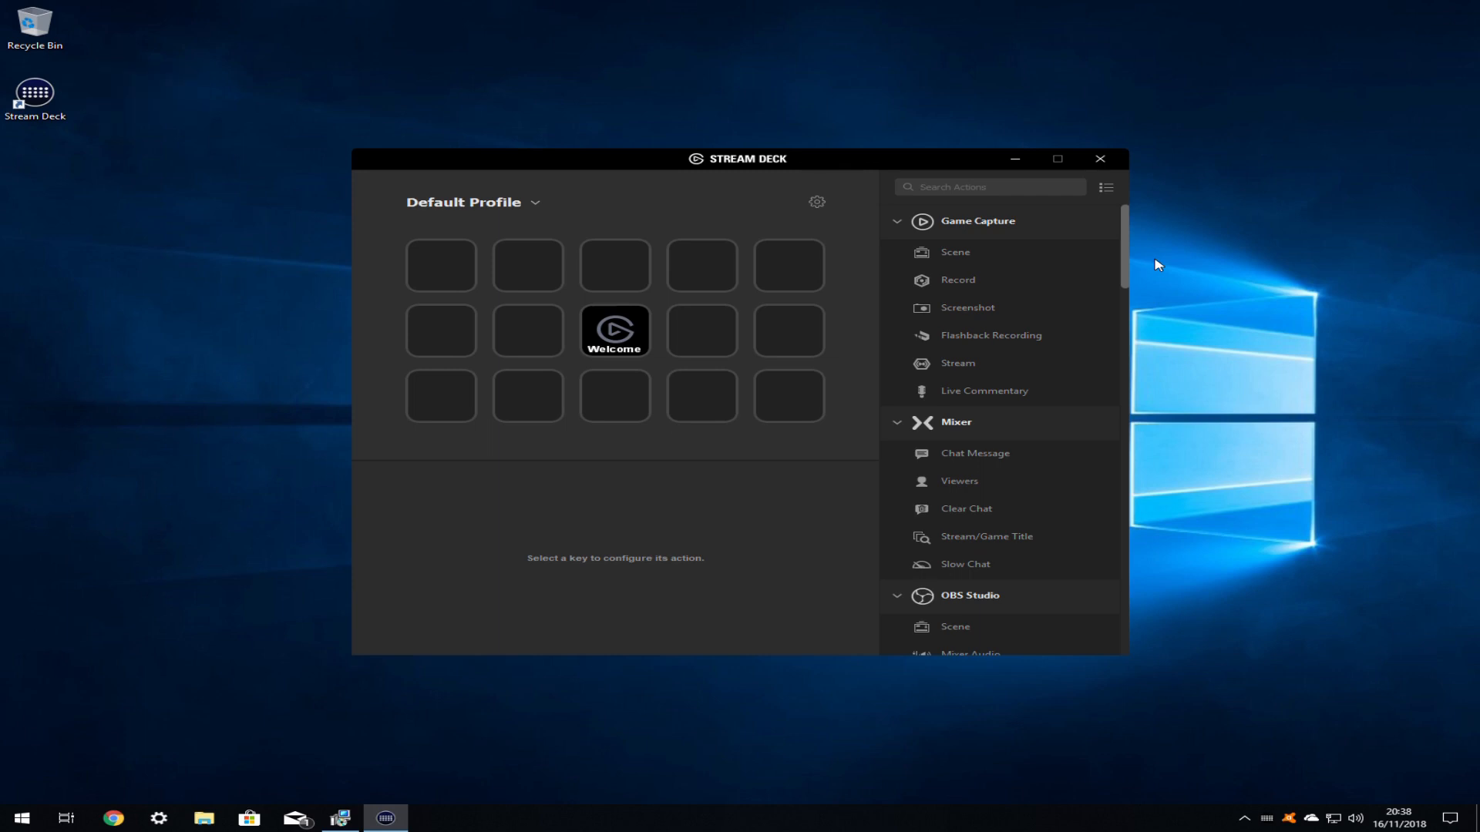
- Bring up the context menus for the Welcome key and the empty top-left key
{"action": "right_click", "coordinate": [644, 320]}
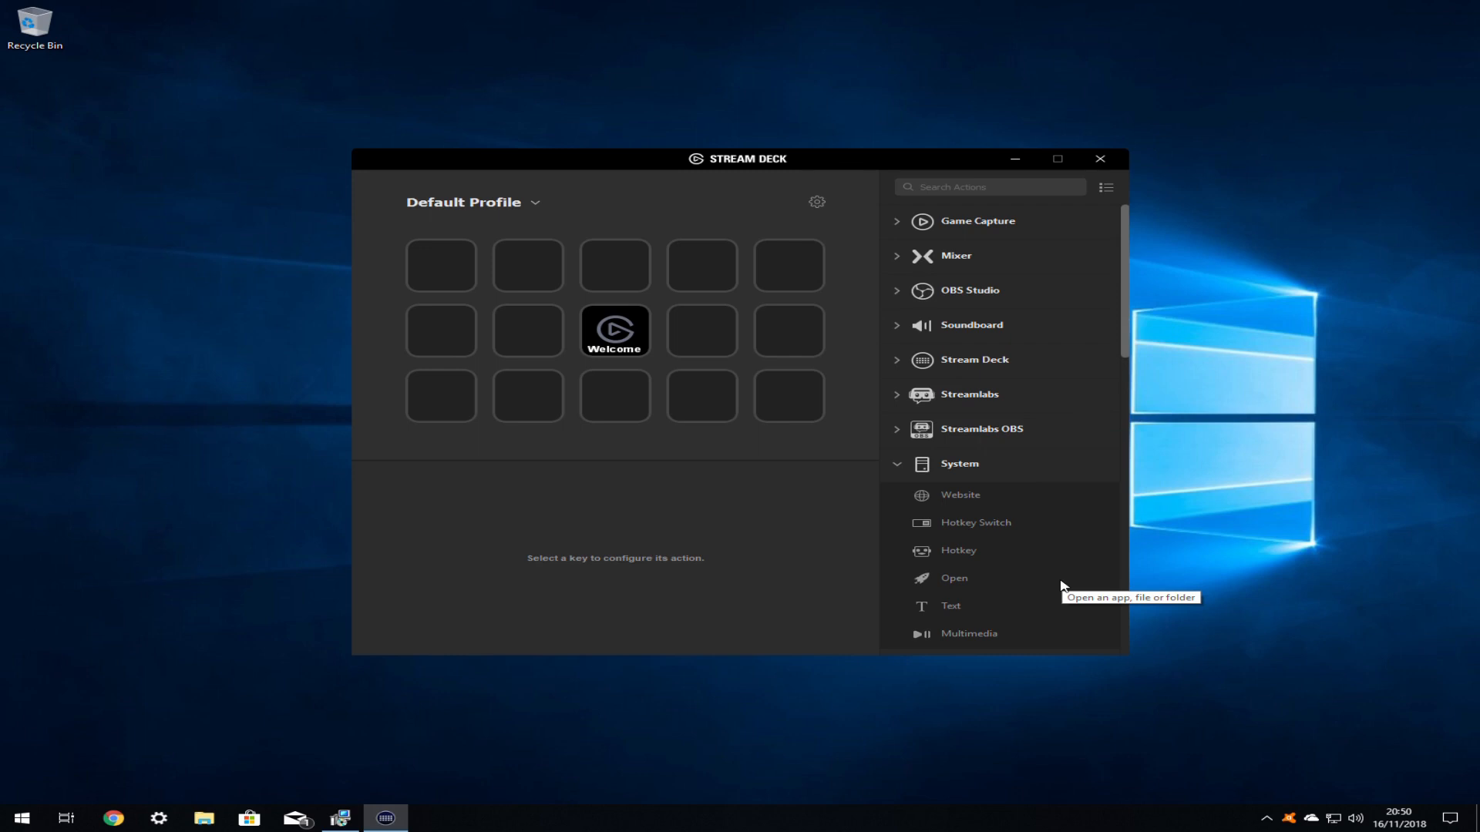
{"action": "right_click", "coordinate": [439, 270]}
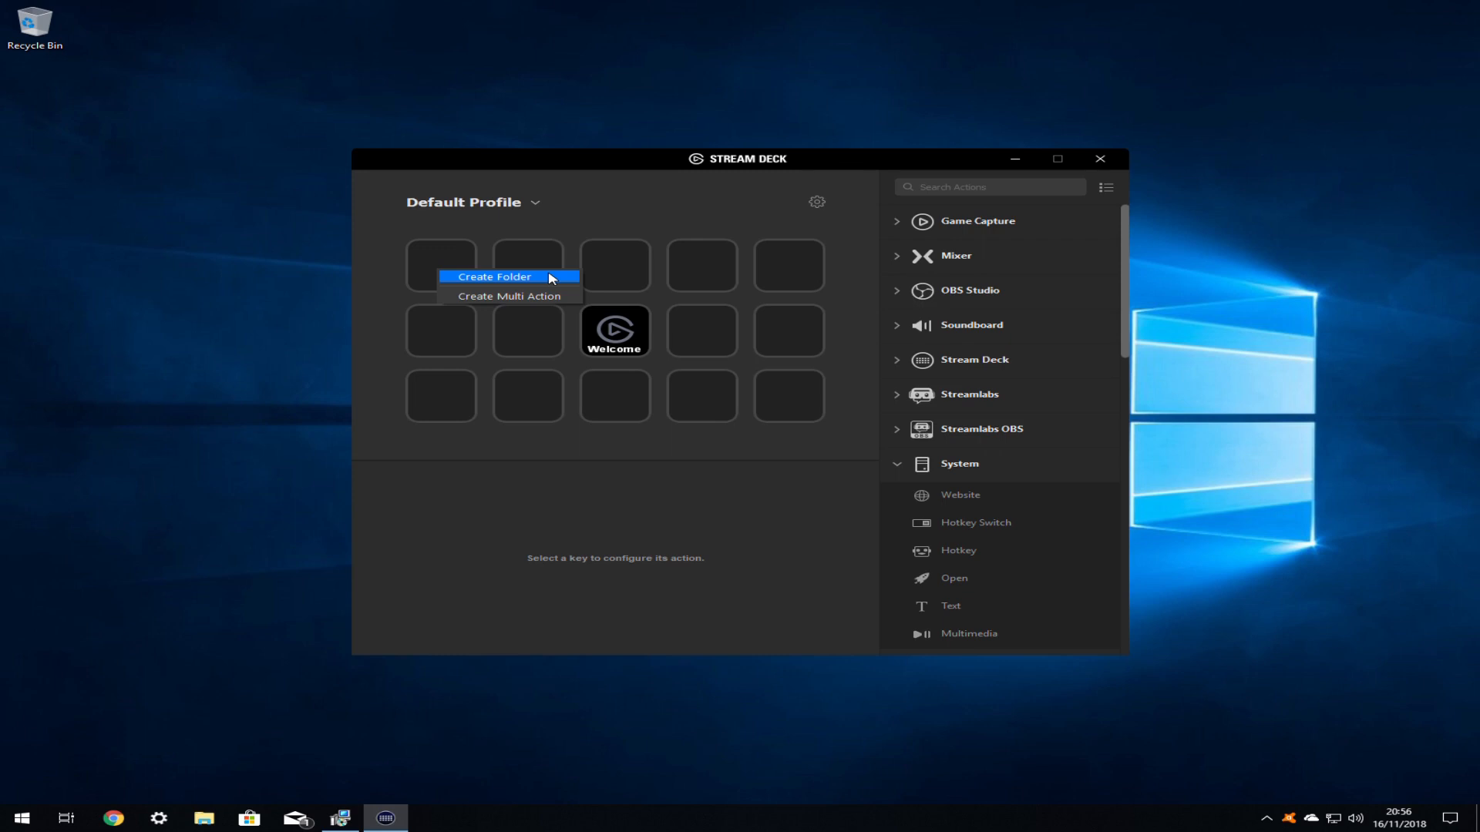
- Turn the top-left key into a folder with Create Folder
{"action": "left_click", "coordinate": [551, 276]}
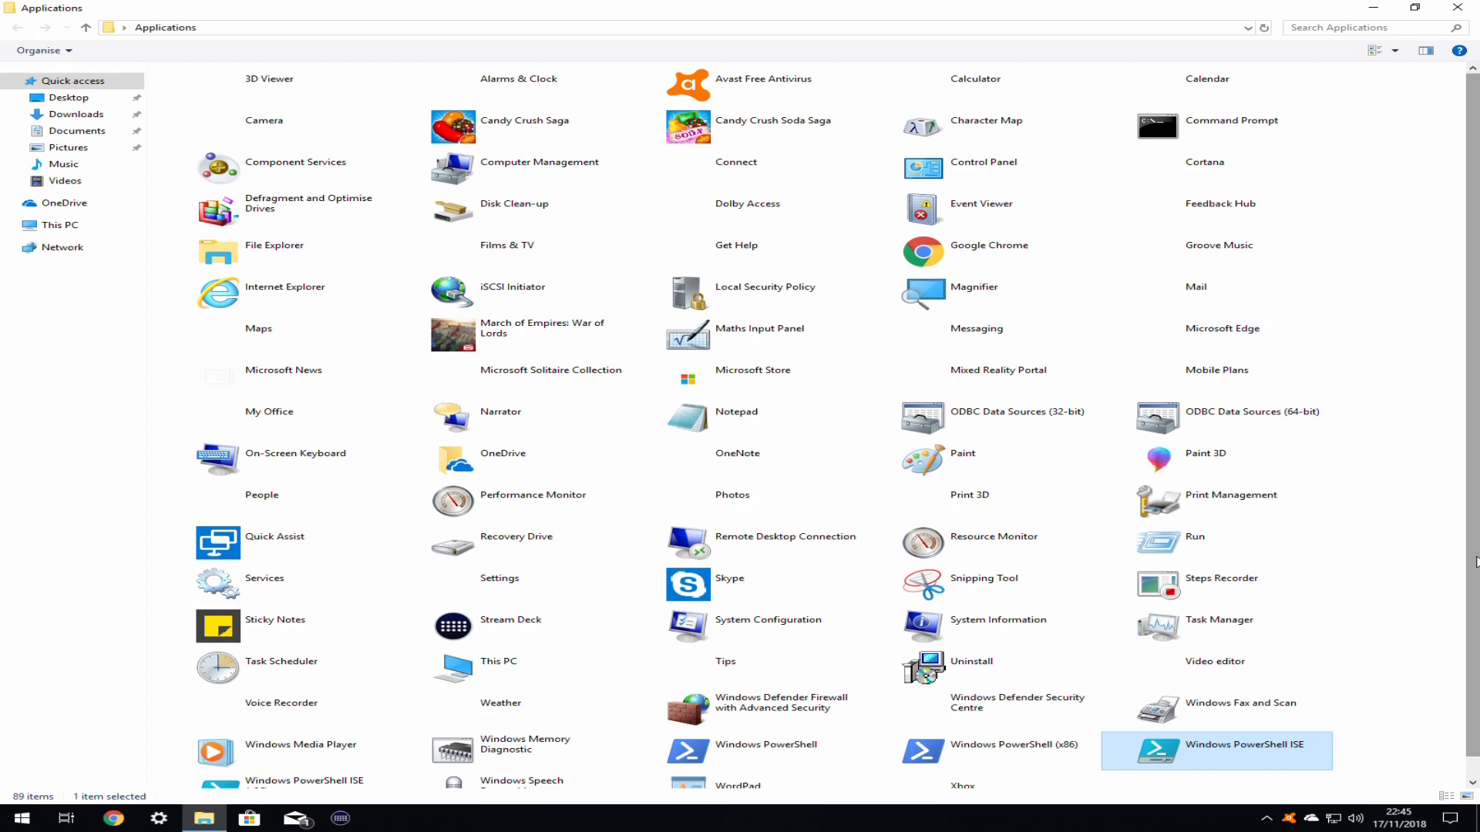
- Create a shortcut to Candy Crush Saga from the Applications folder
{"action": "right_click", "coordinate": [517, 143]}
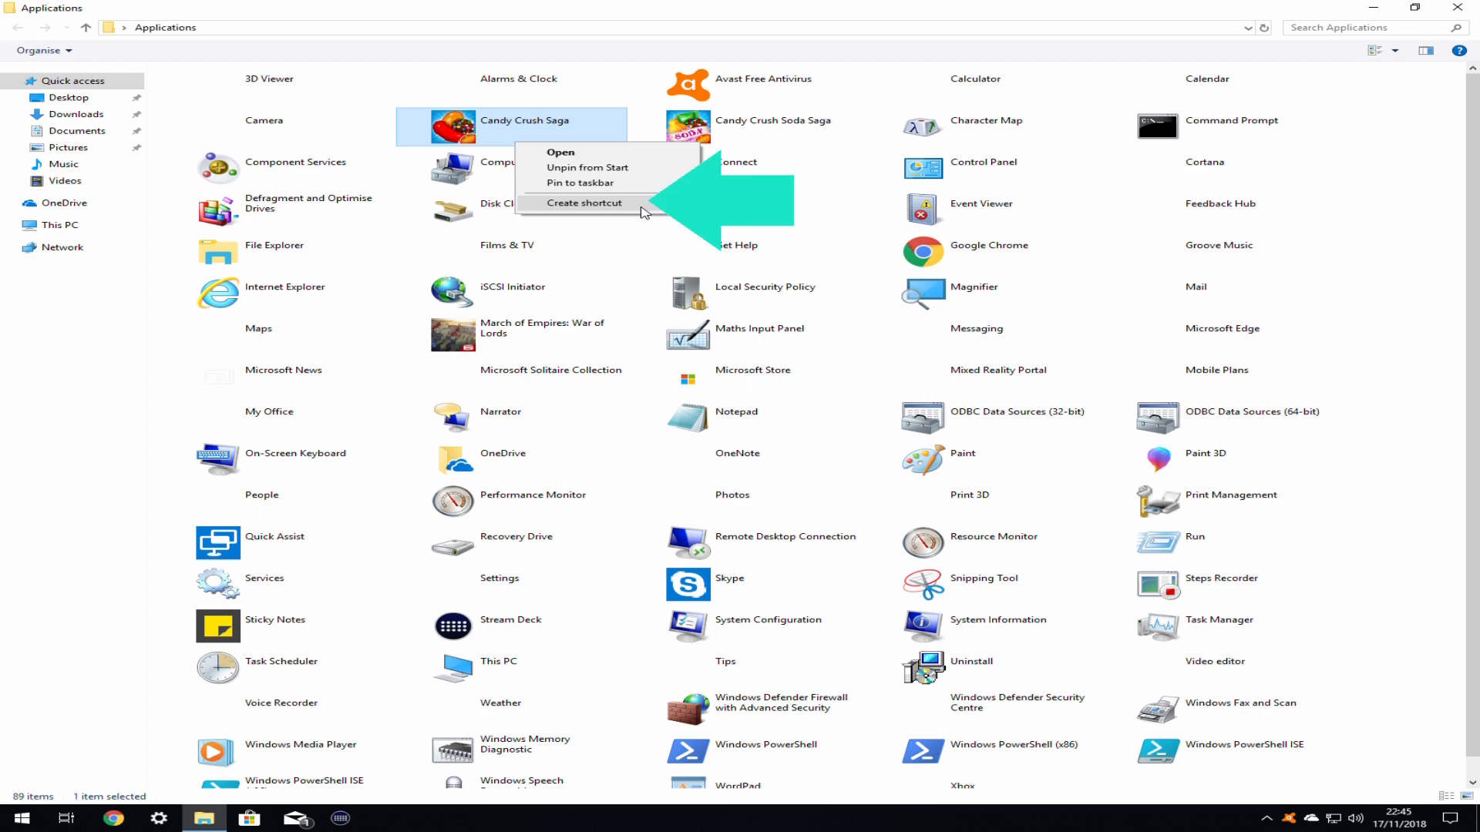
{"action": "left_click", "coordinate": [643, 203]}
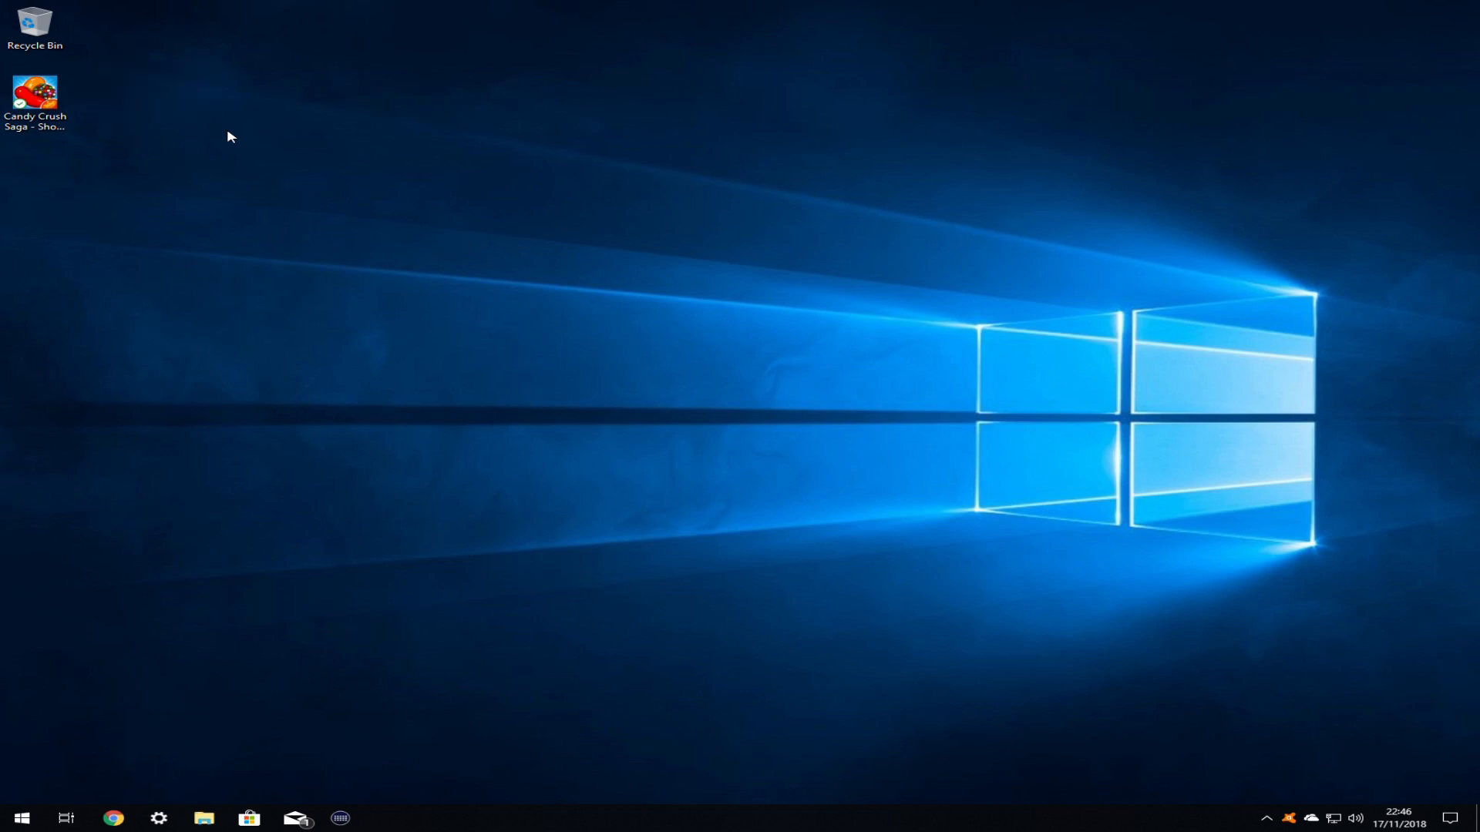
- Bring up the context menu for the Candy Crush Saga desktop shortcut
{"action": "right_click", "coordinate": [34, 100]}
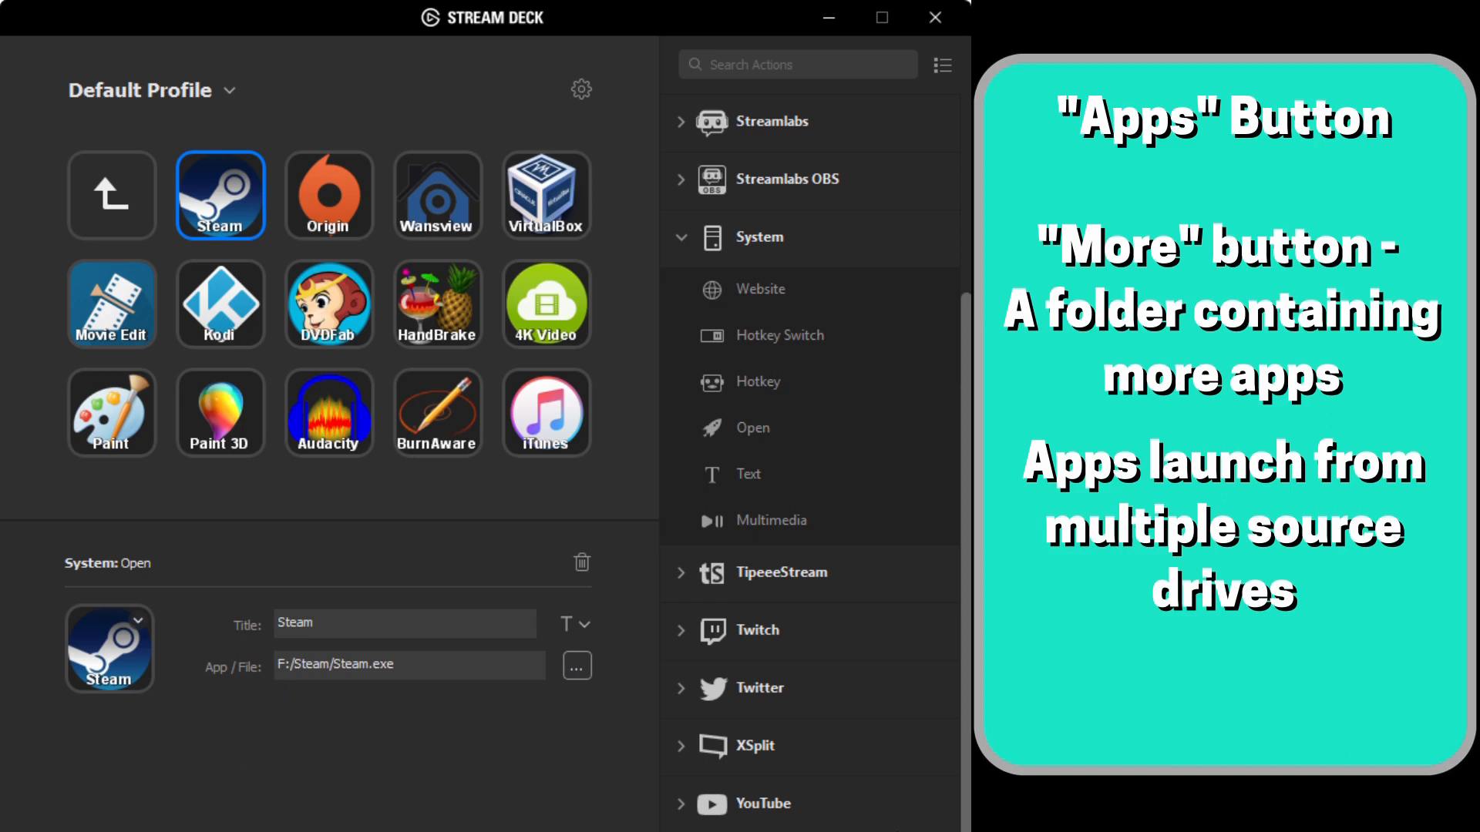
- Select the Origin launcher key to view its settings
{"action": "left_click", "coordinate": [329, 195]}
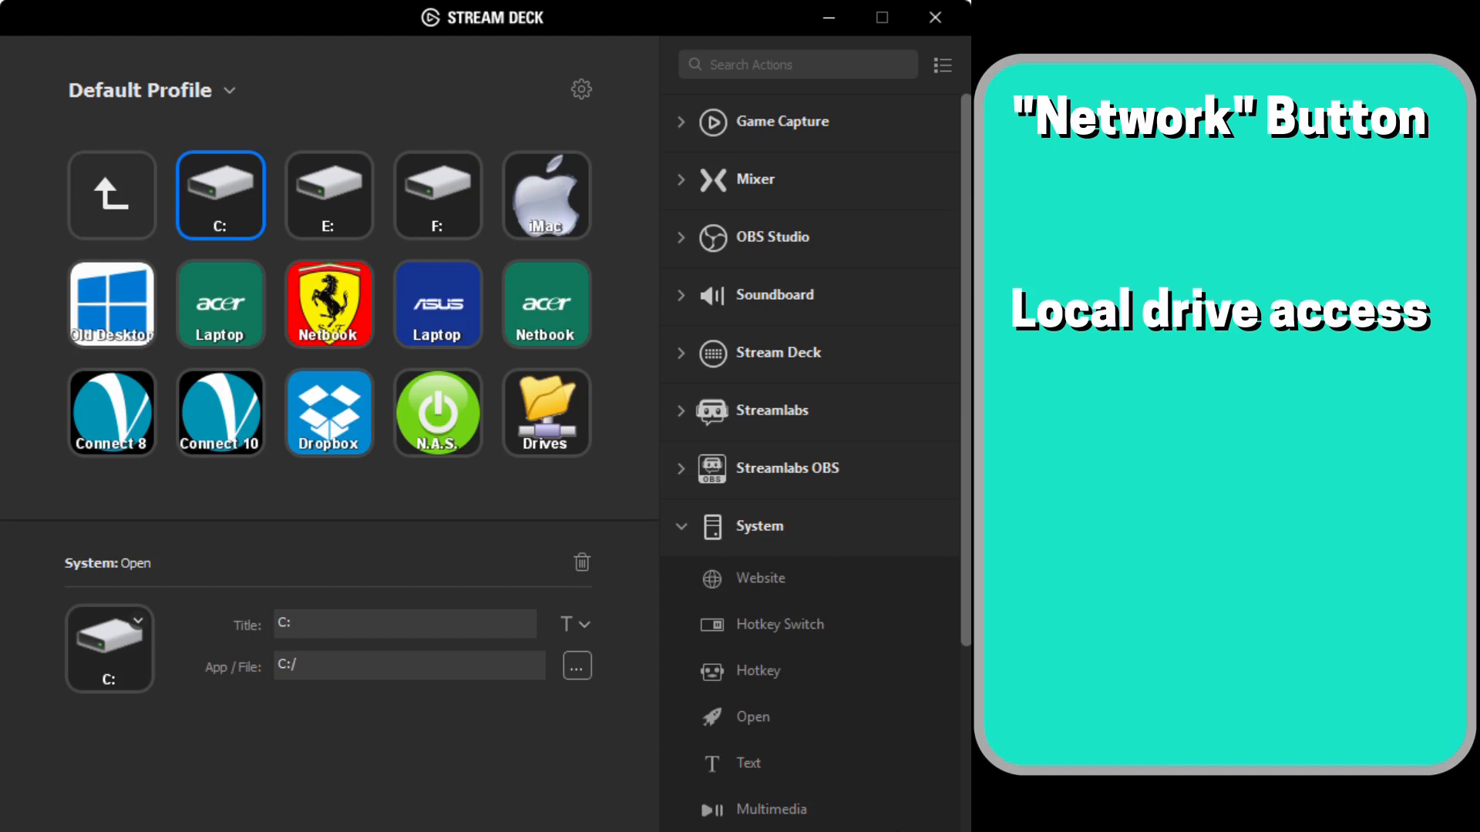
{"action": "left_click", "coordinate": [220, 305]}
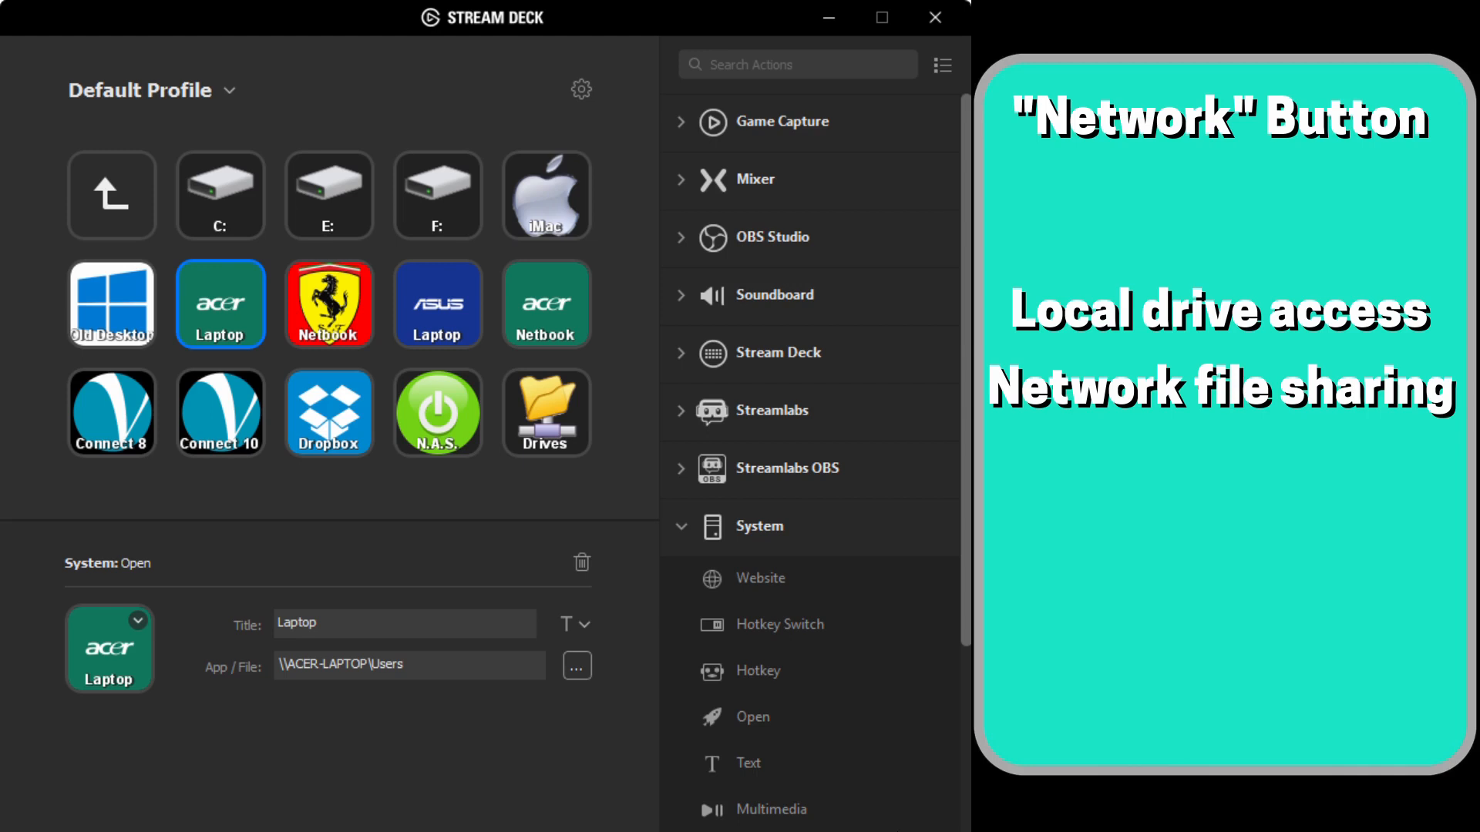
{"action": "left_click", "coordinate": [329, 413]}
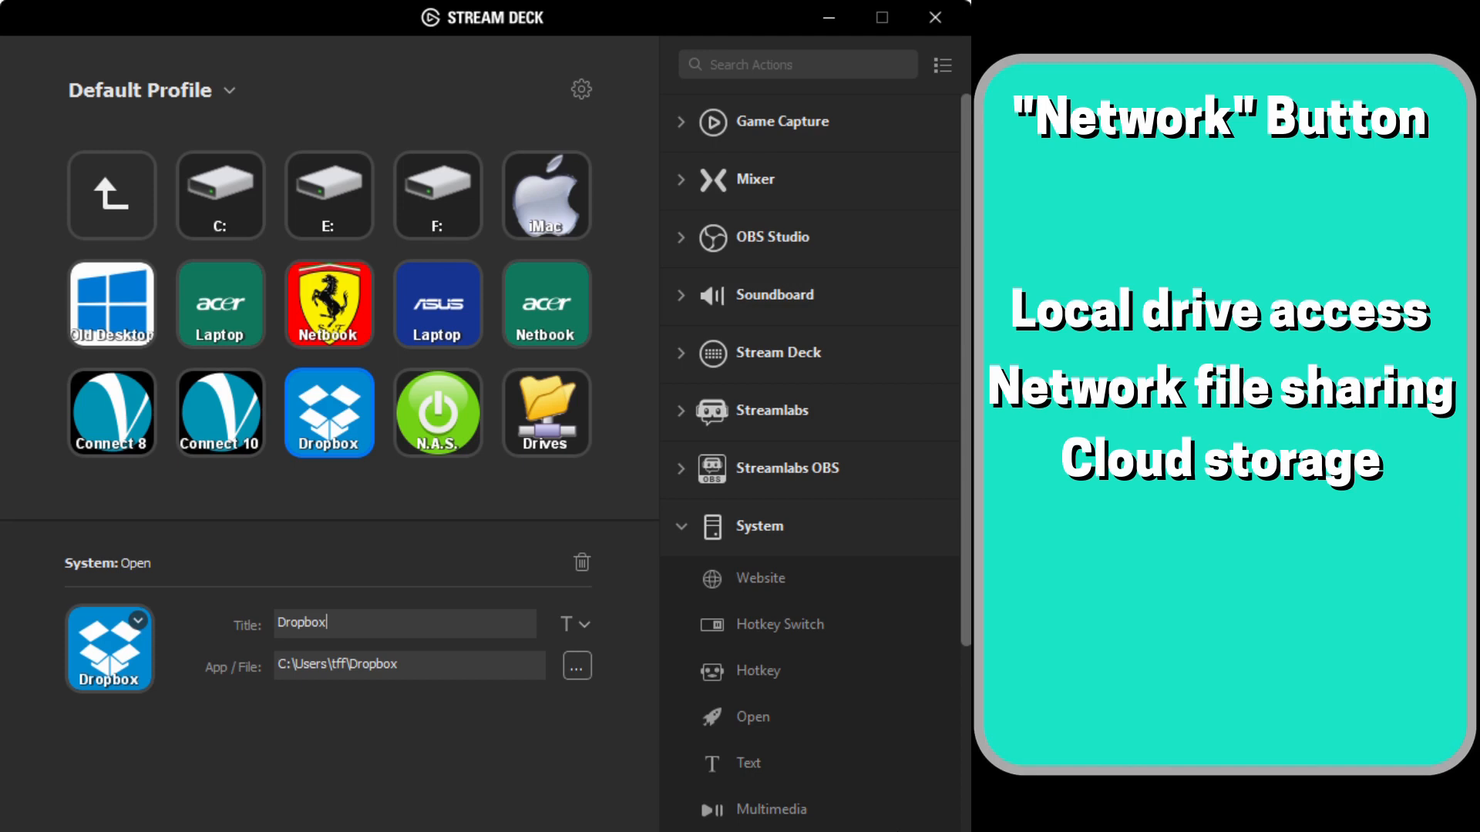
- Select the N.A.S. wake-on-LAN key to review its settings
{"action": "left_click", "coordinate": [438, 413]}
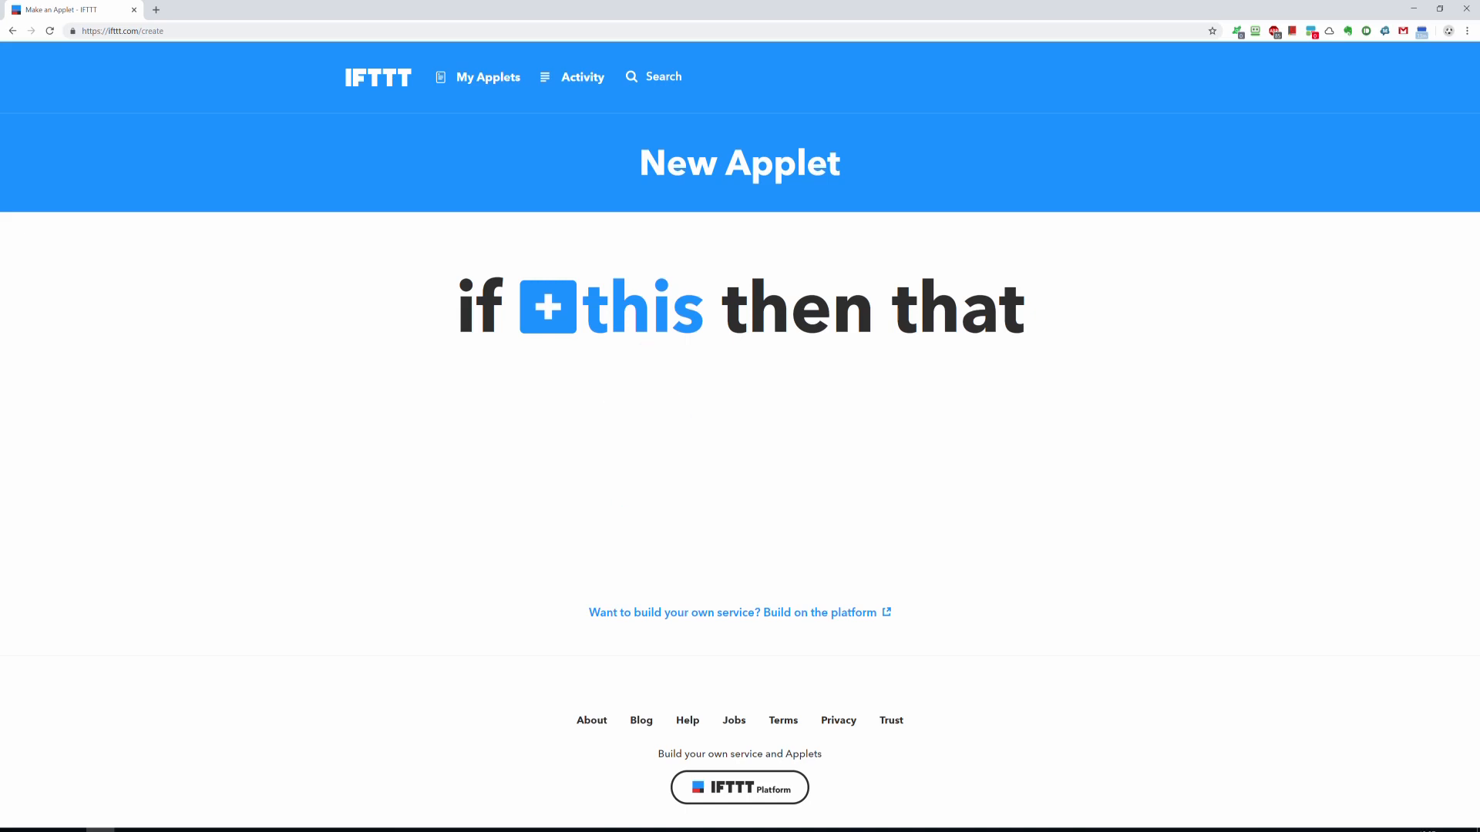
- Set the applet trigger to Webhooks 'Receive a web request' with event name SantaToggle
{"action": "left_click", "coordinate": [612, 307]}
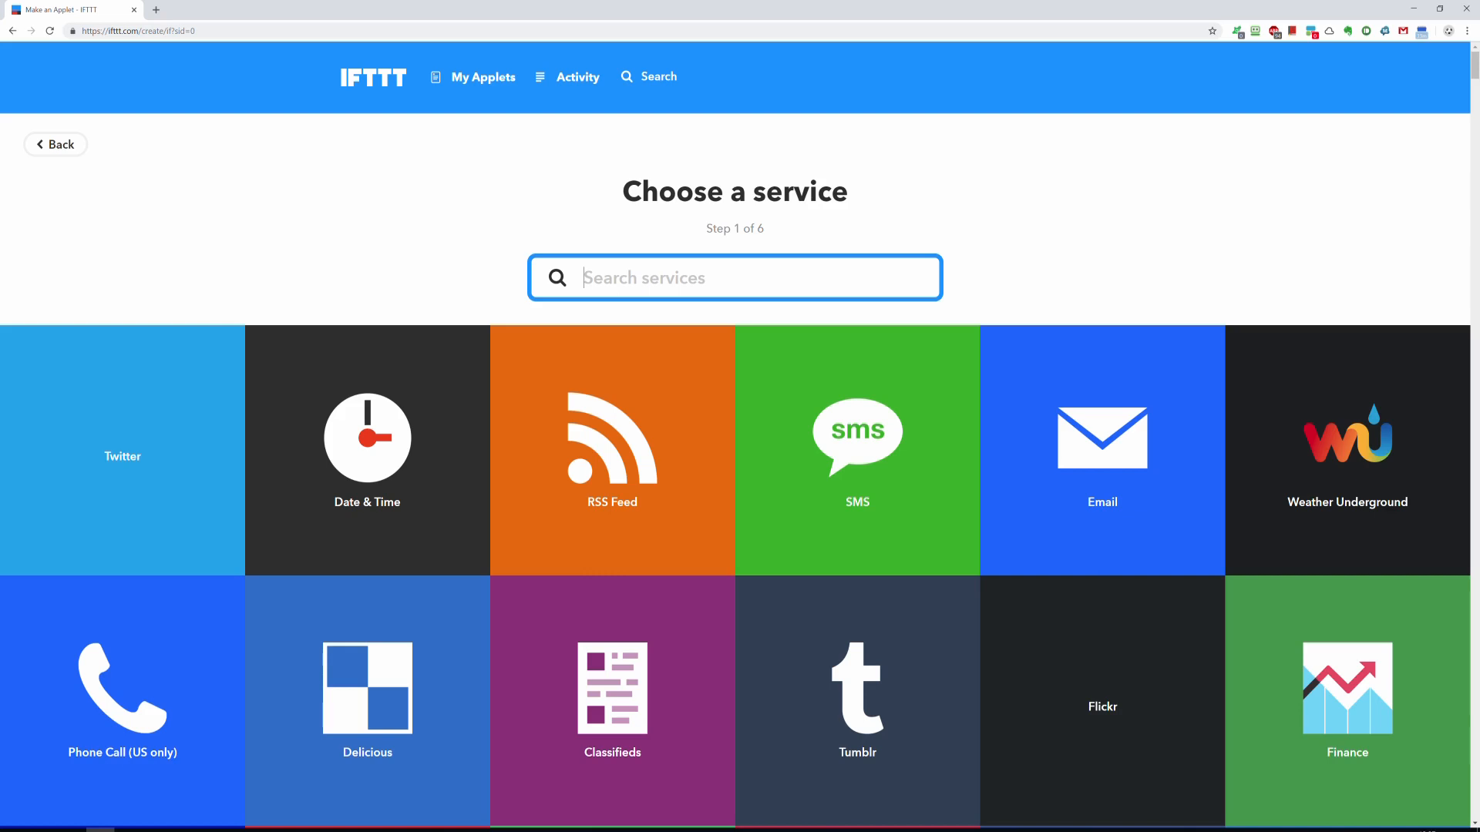
{"action": "type", "text": "webhooks"}
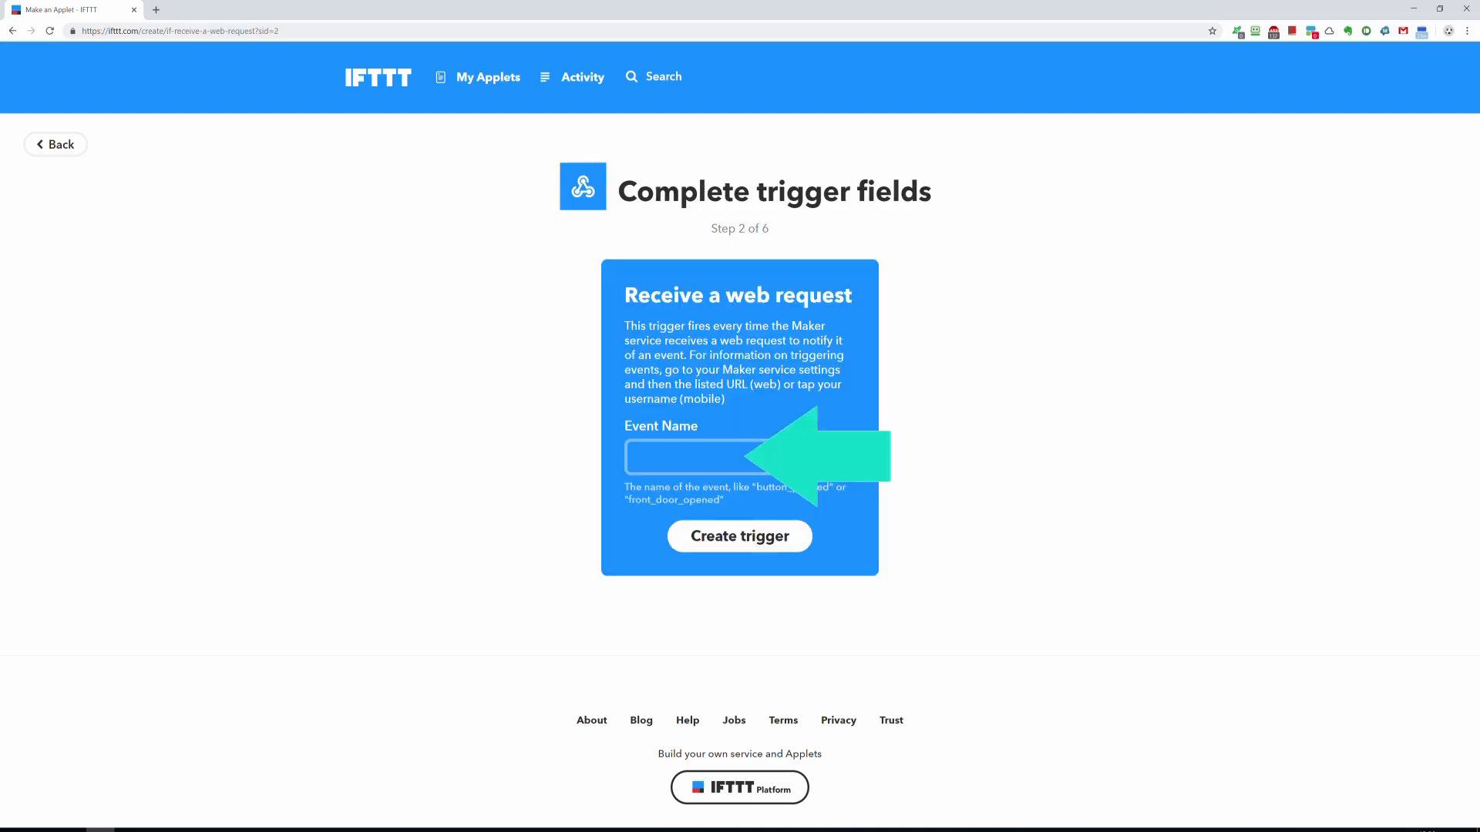
{"action": "type", "text": "SantaToggle"}
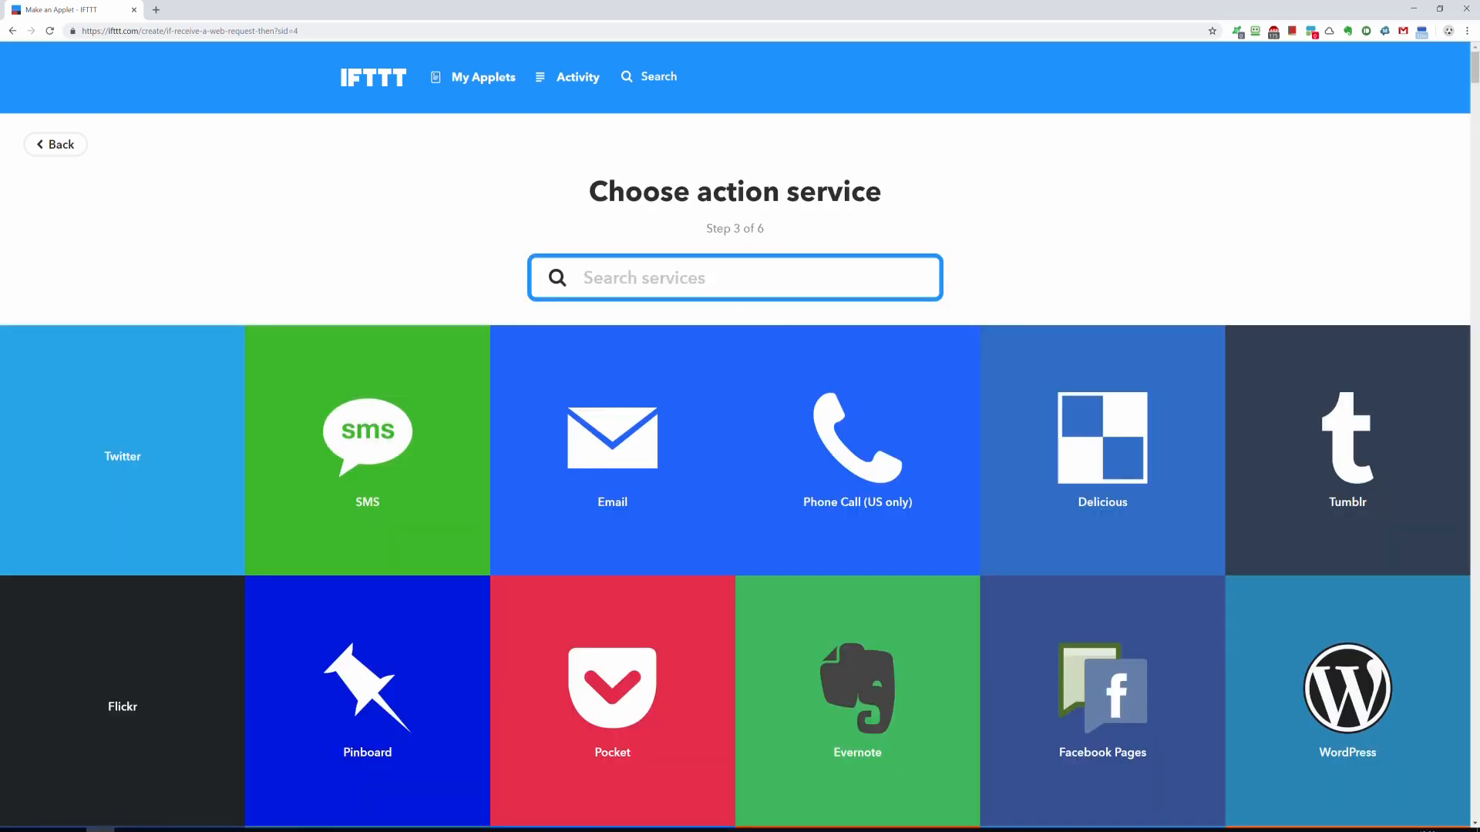
- Search the applet's action services for 'kasa' to find TP-Link Kasa
{"action": "type", "text": "kasa"}
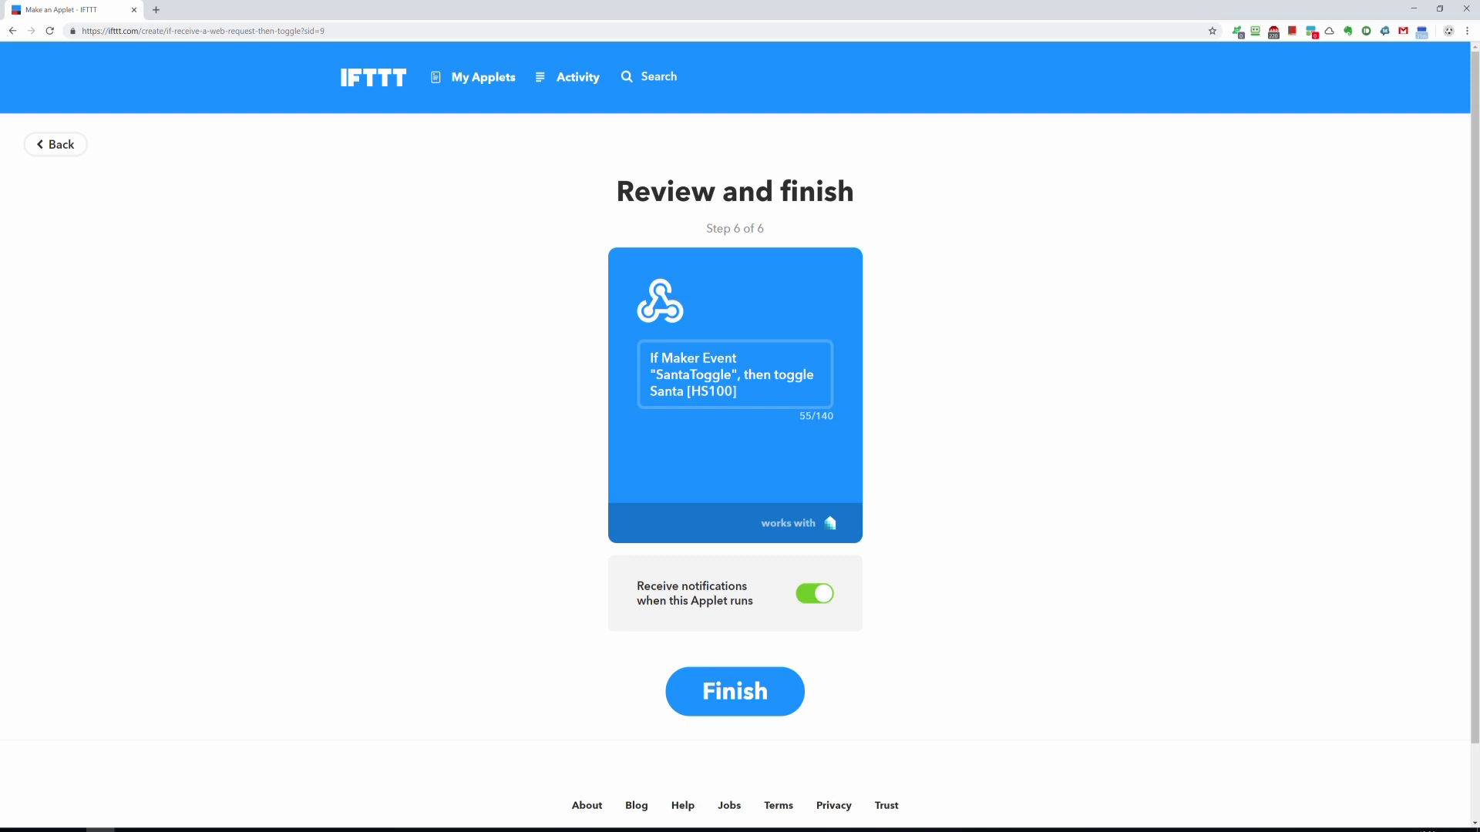
- Switch off 'Receive notifications when this Applet runs' for the SantaToggle applet
{"action": "left_click", "coordinate": [815, 593]}
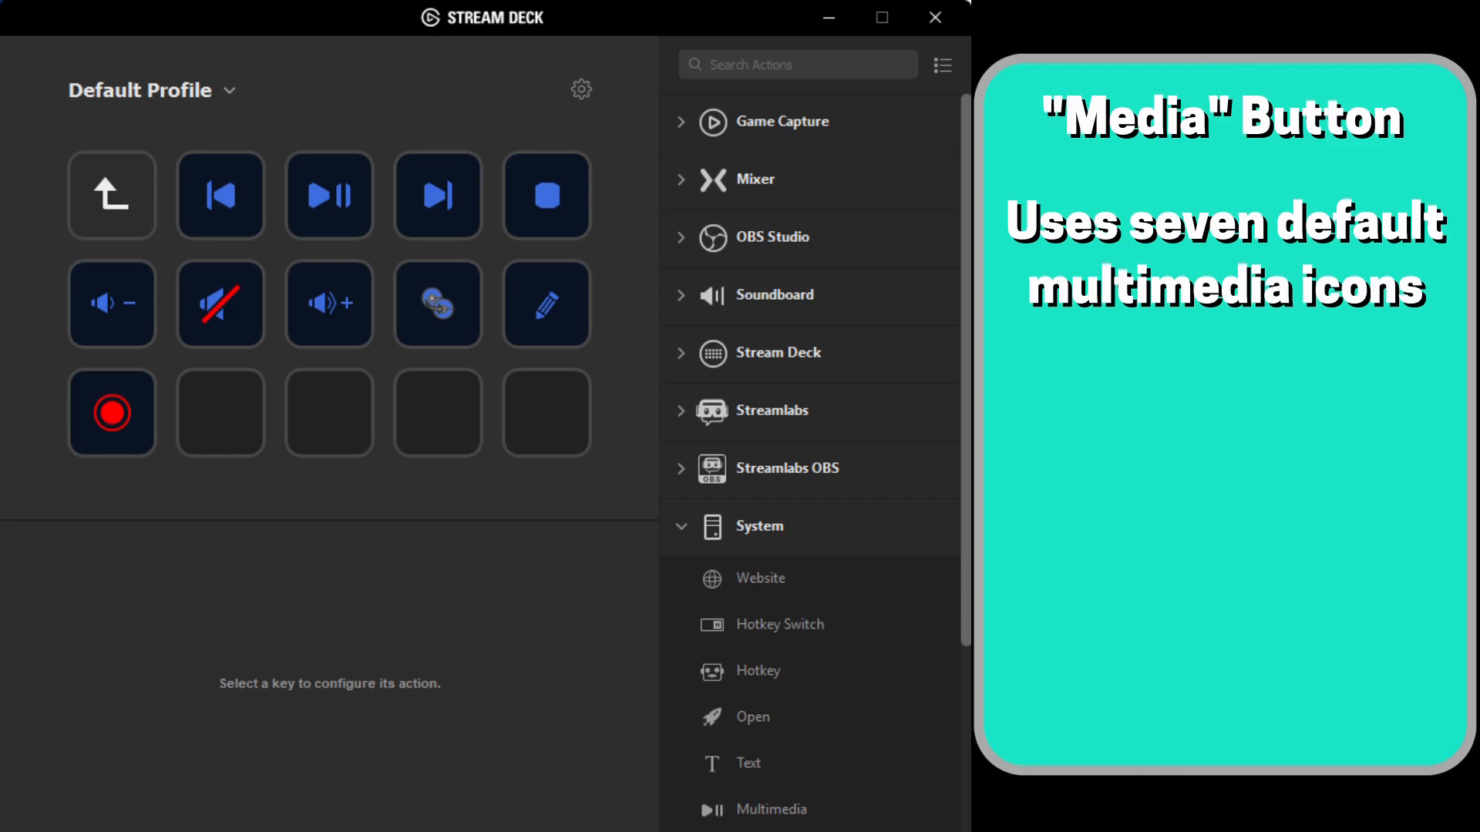
- Inspect the disc and pencil keys' hotkey assignments, then view the red record key's 10-item folder
{"action": "left_click", "coordinate": [438, 304]}
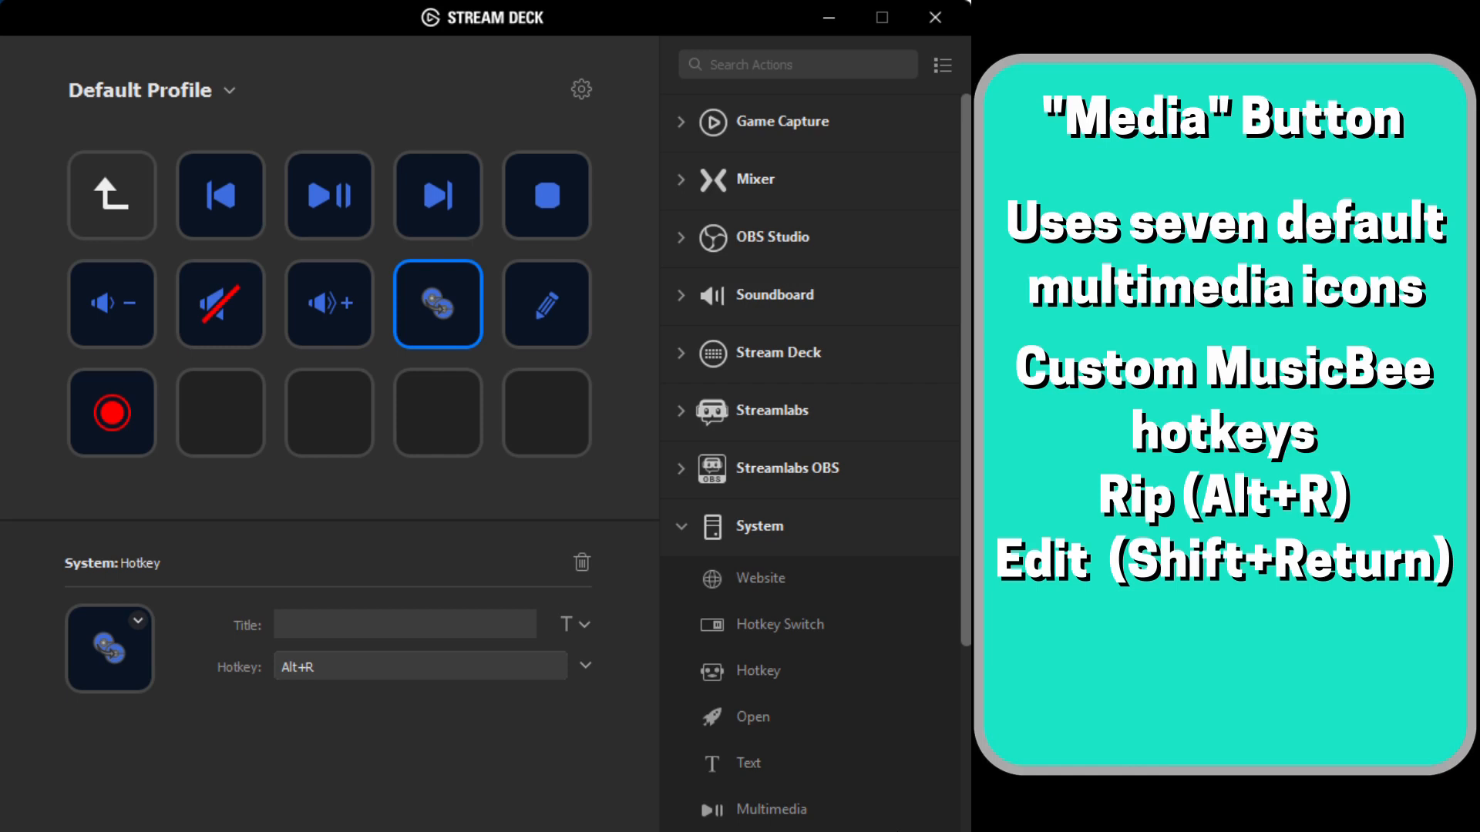
{"action": "left_click", "coordinate": [547, 304]}
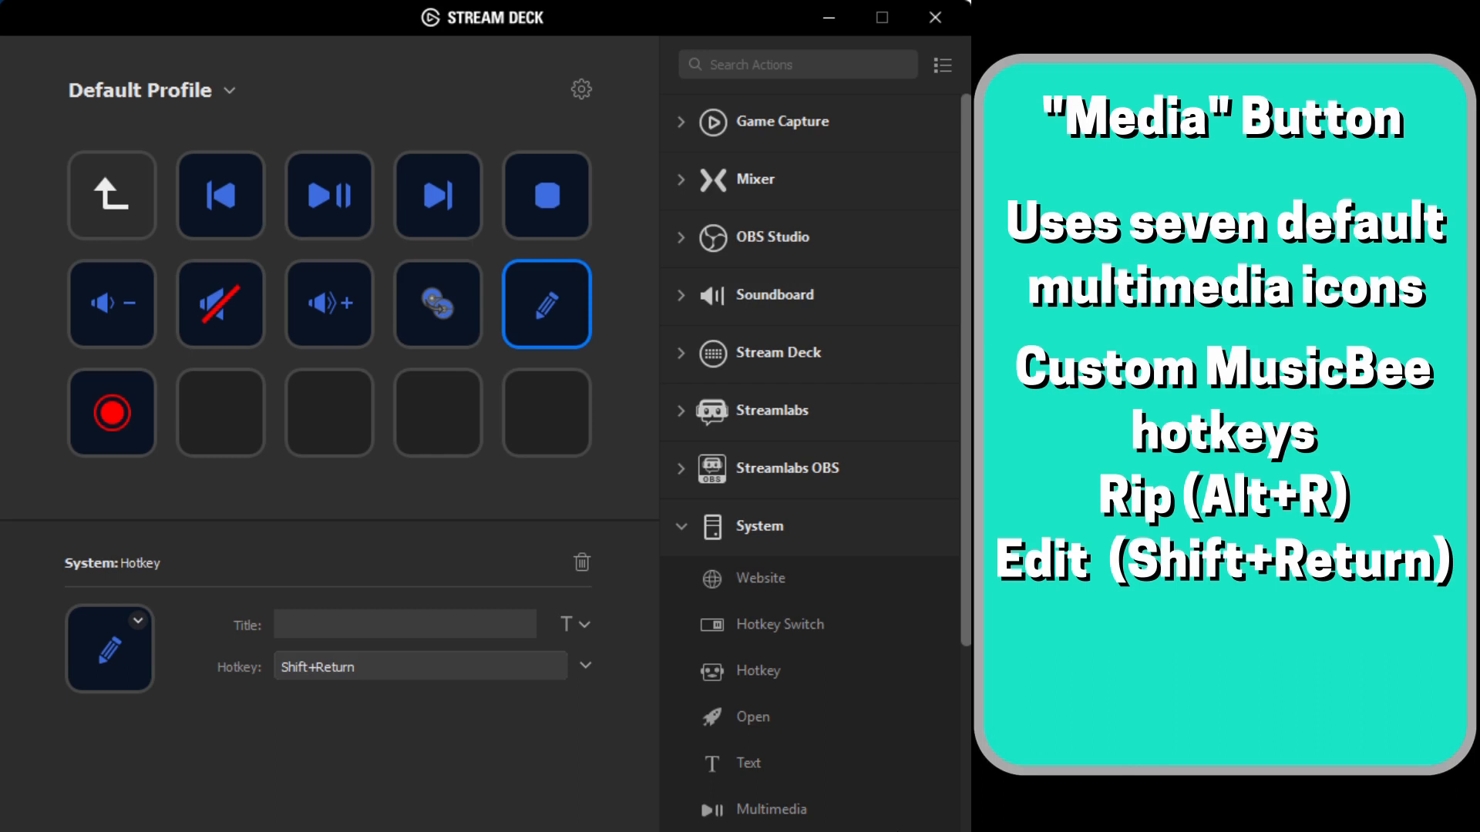
{"action": "left_click", "coordinate": [111, 412]}
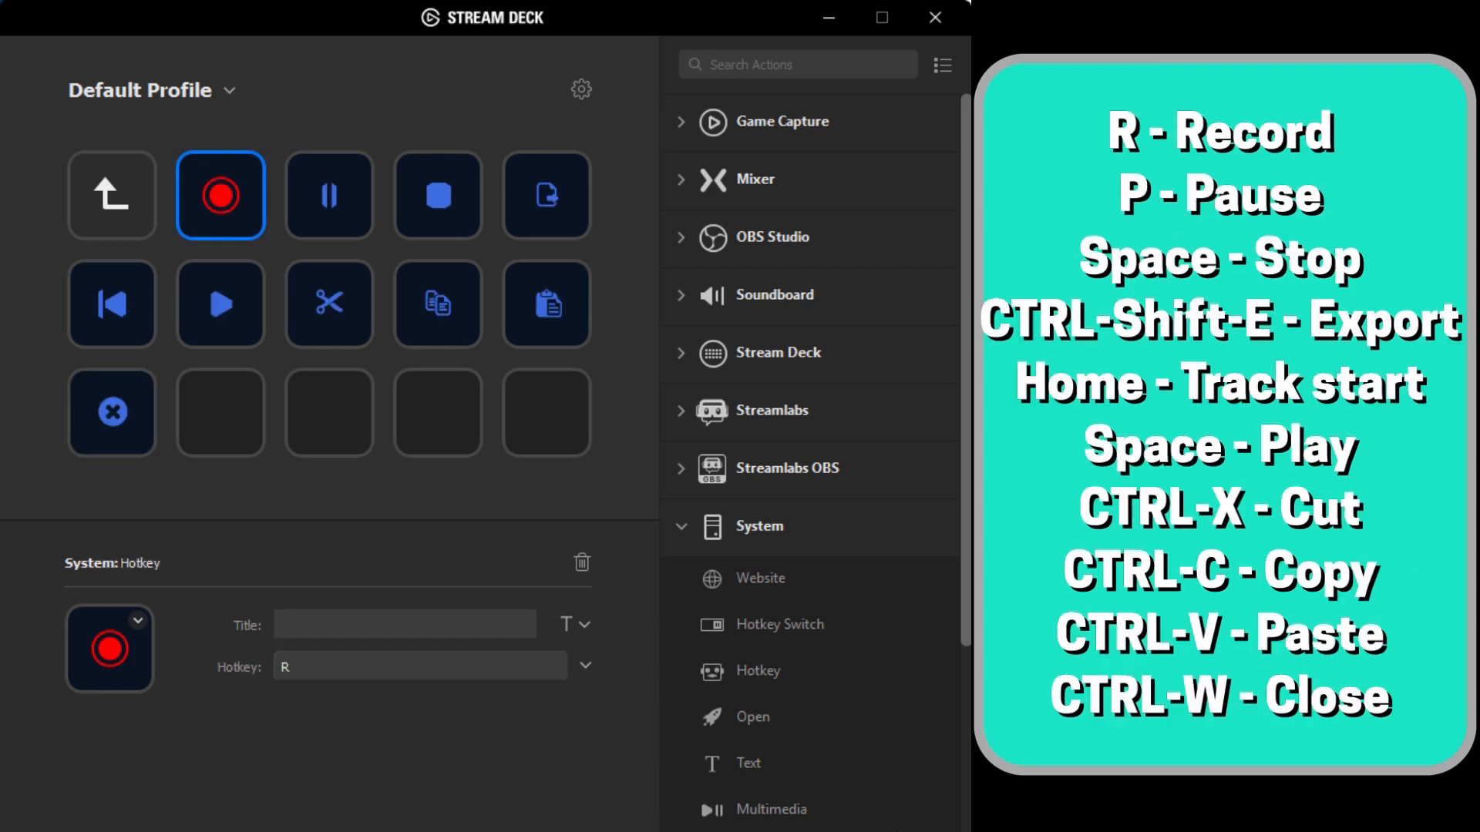
{"action": "left_click", "coordinate": [329, 196]}
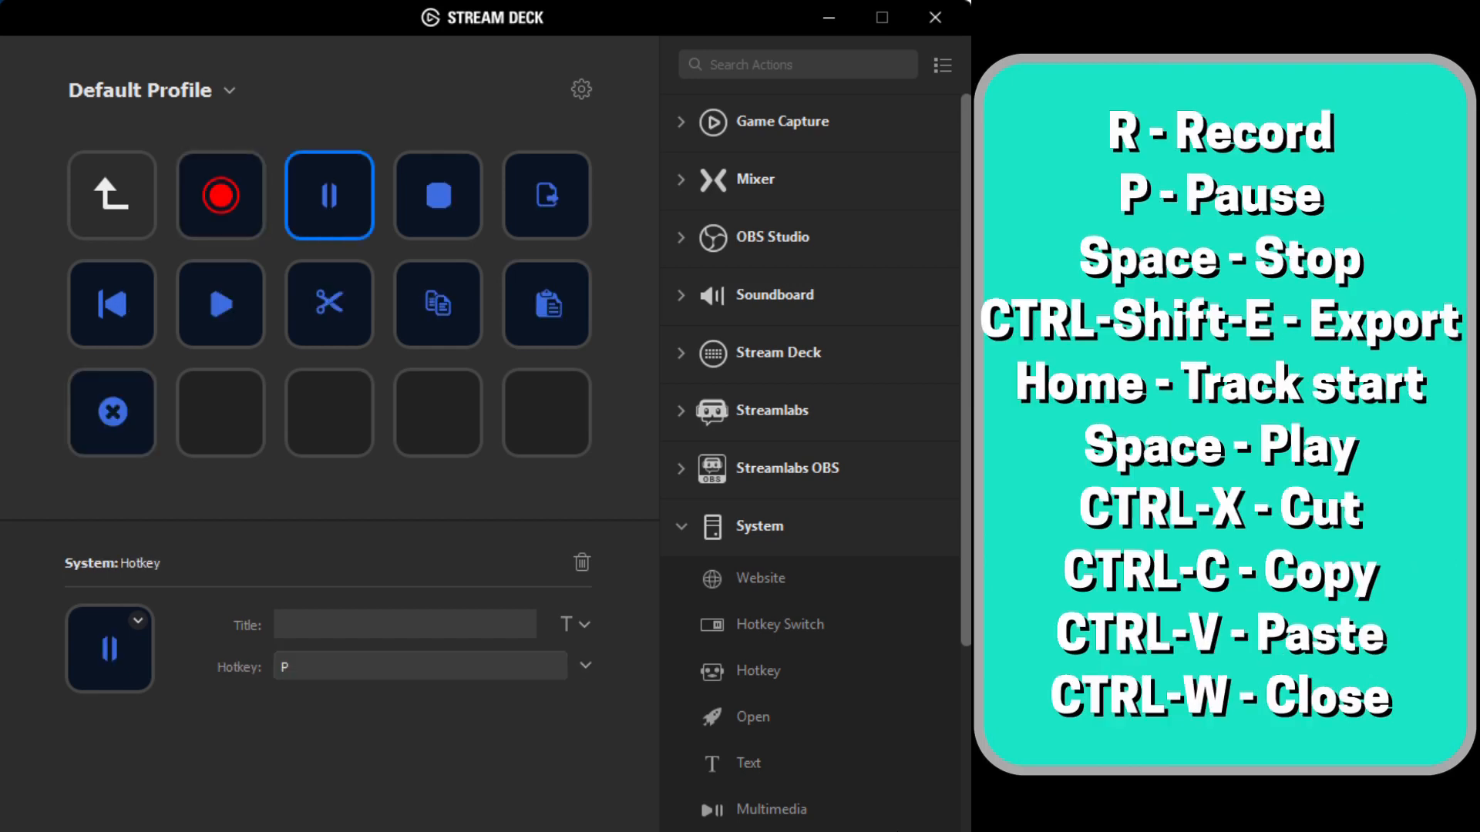
{"action": "left_click", "coordinate": [438, 196]}
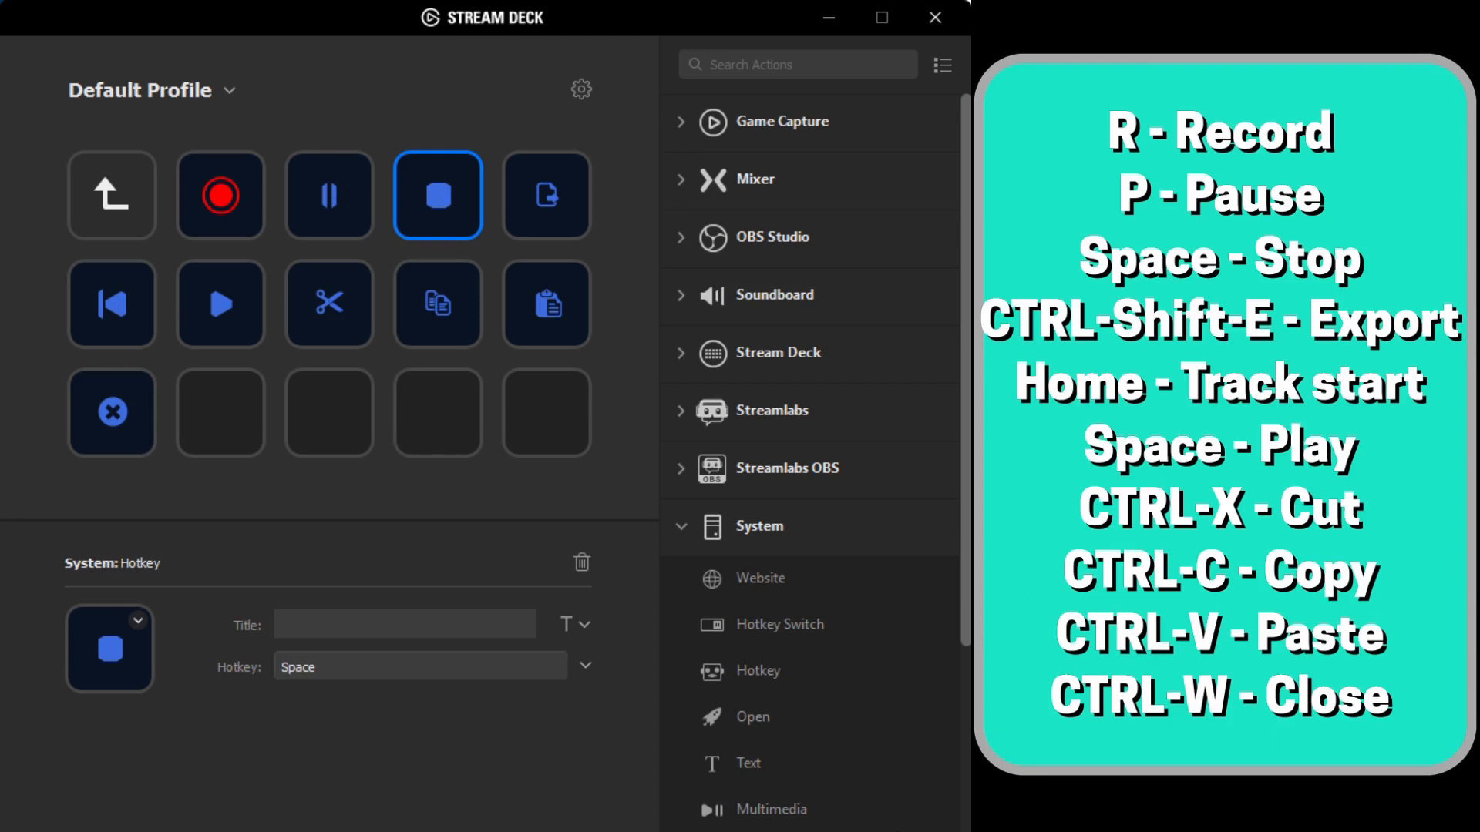
{"action": "left_click", "coordinate": [546, 195]}
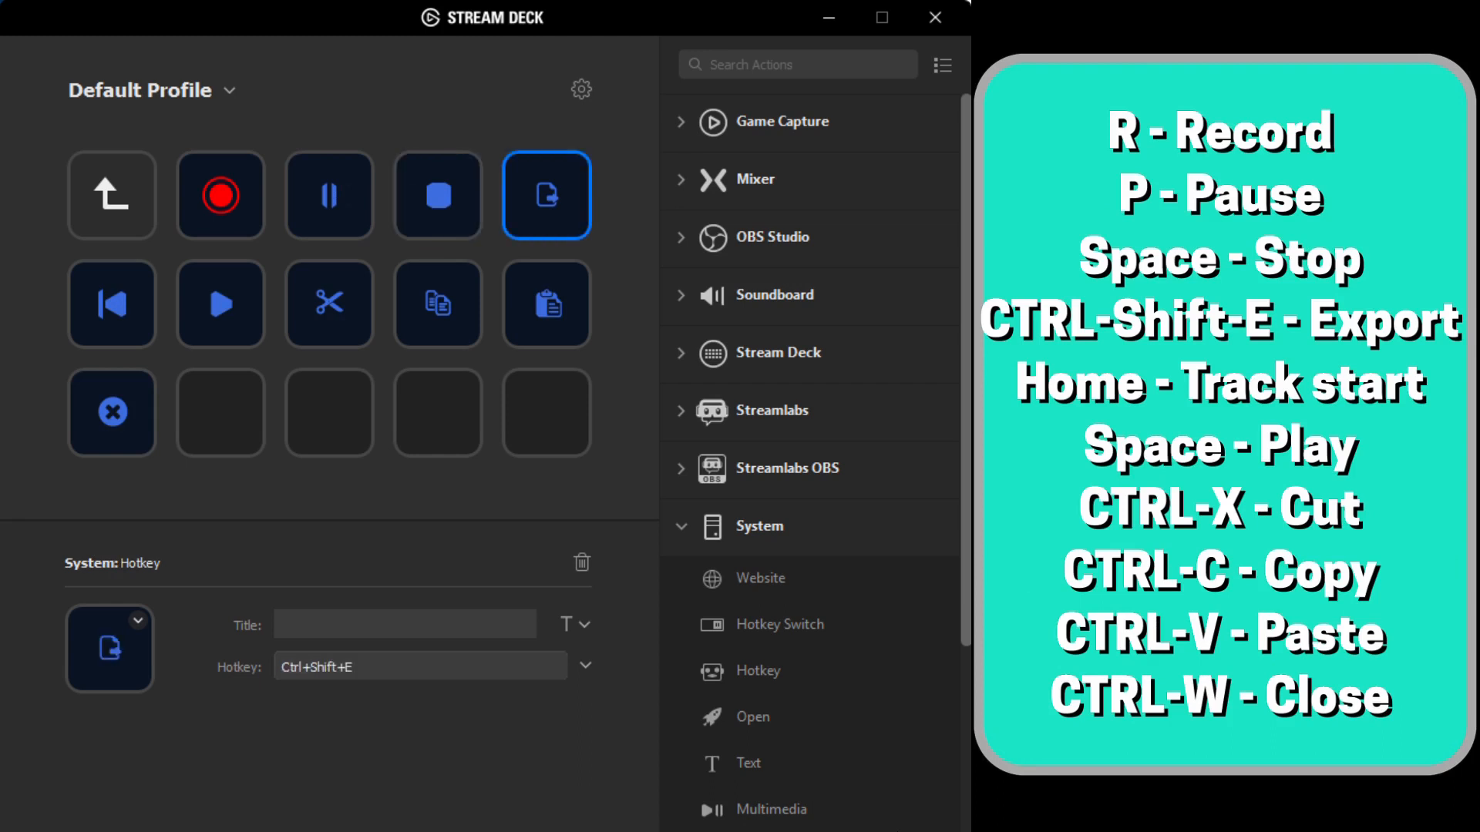
{"action": "left_click", "coordinate": [112, 305]}
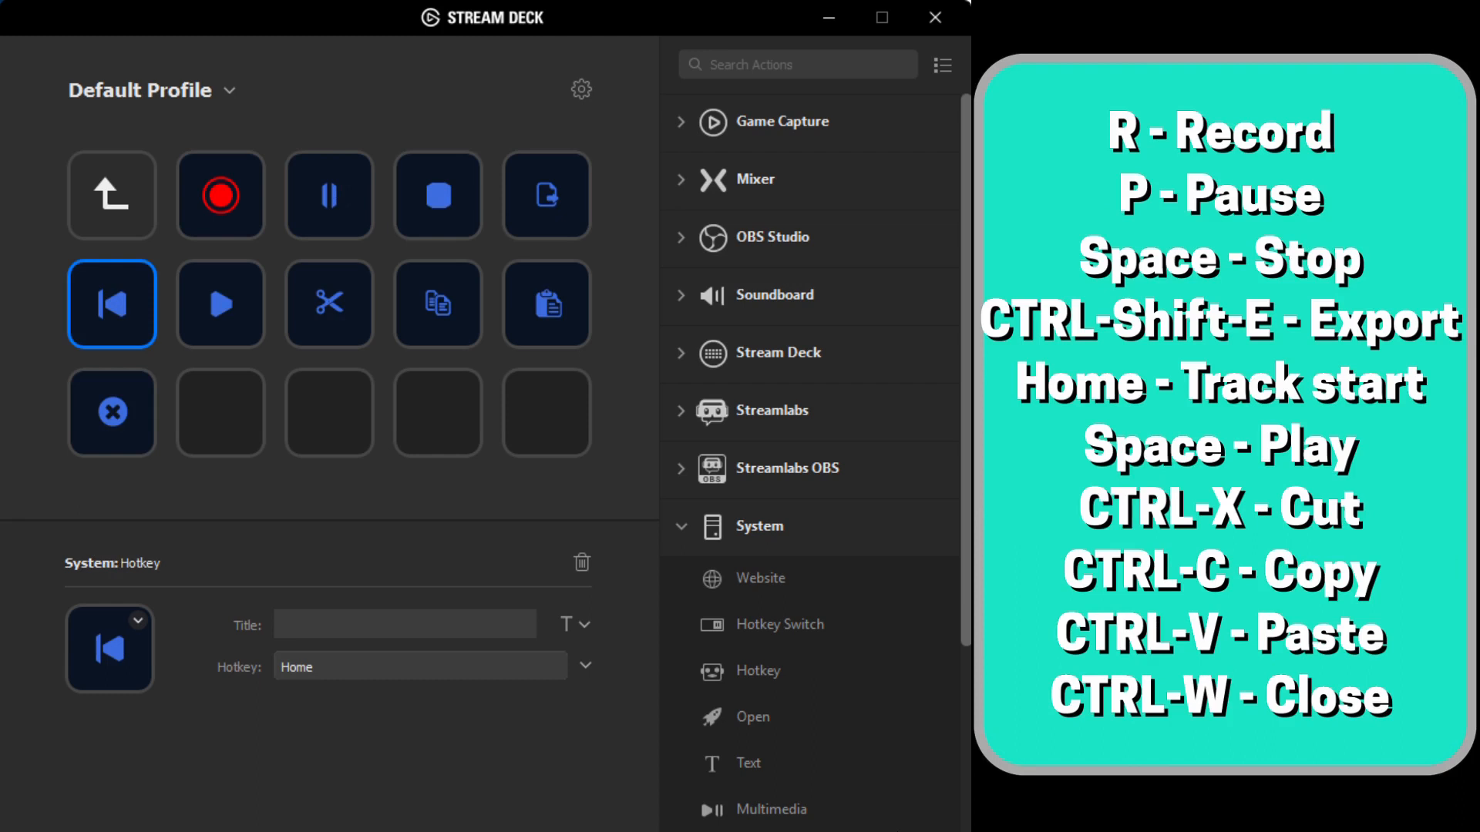
{"action": "left_click", "coordinate": [221, 305]}
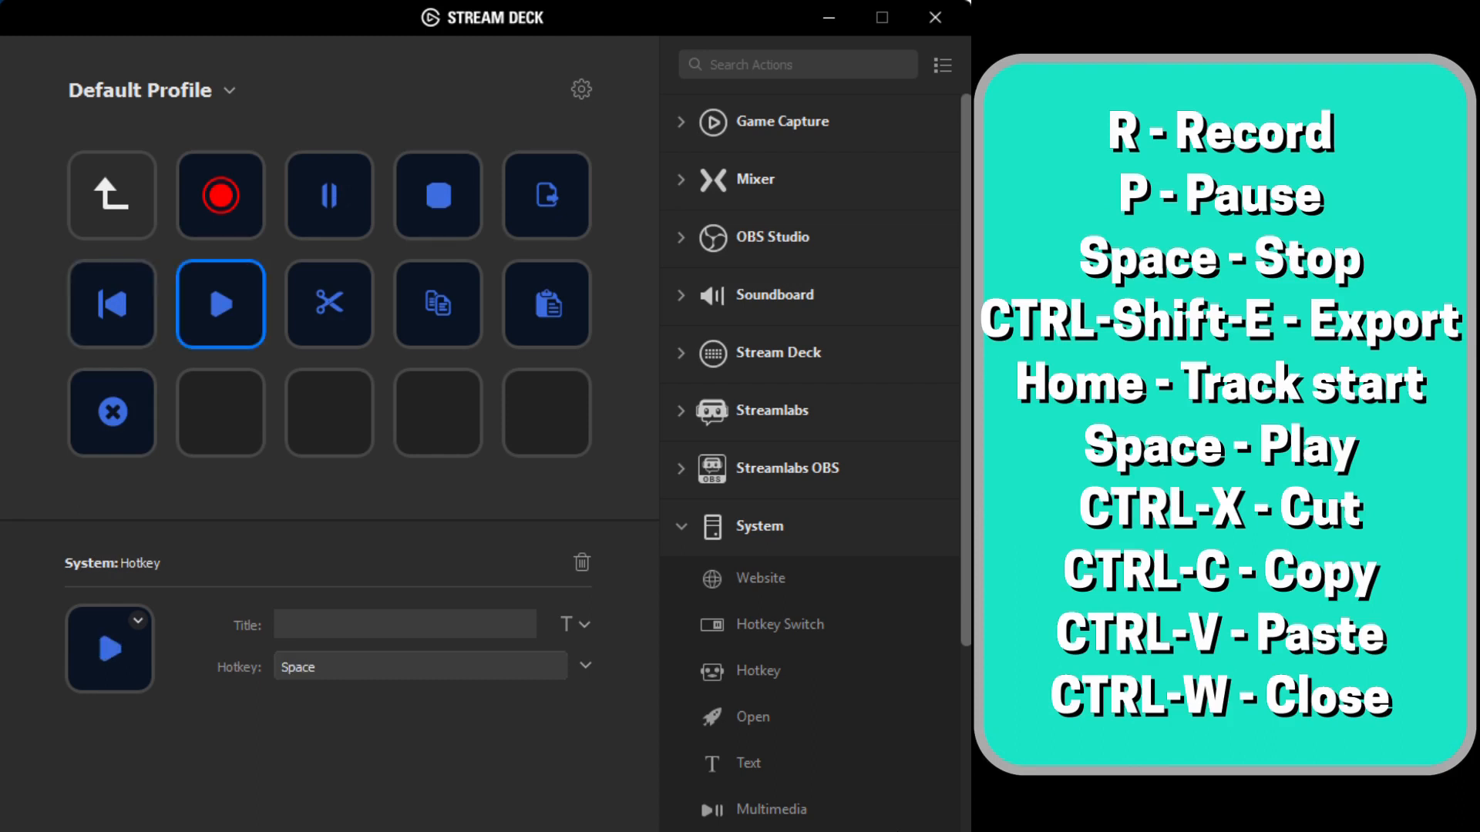
{"action": "left_click", "coordinate": [329, 305]}
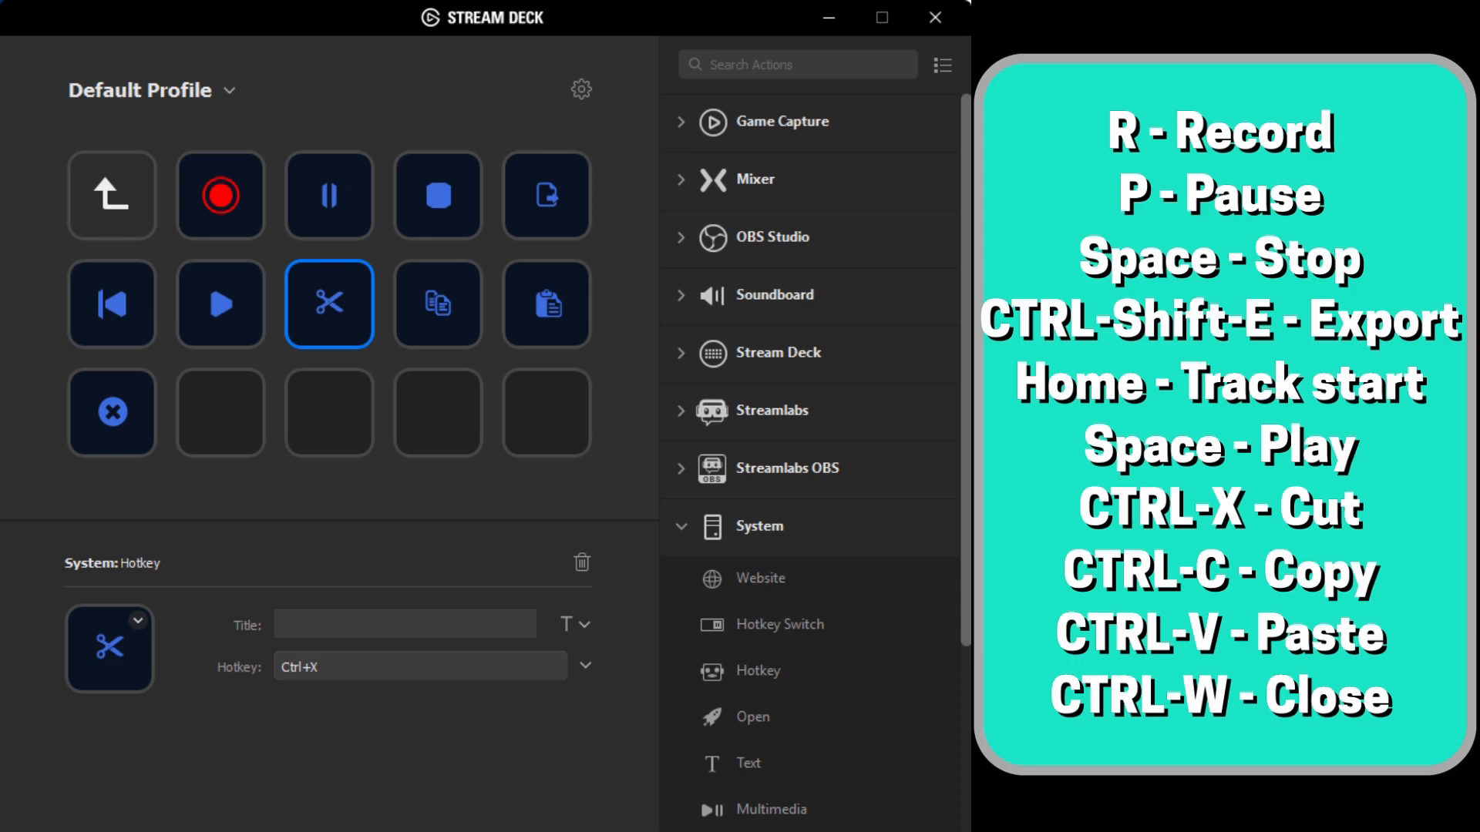
{"action": "left_click", "coordinate": [437, 305]}
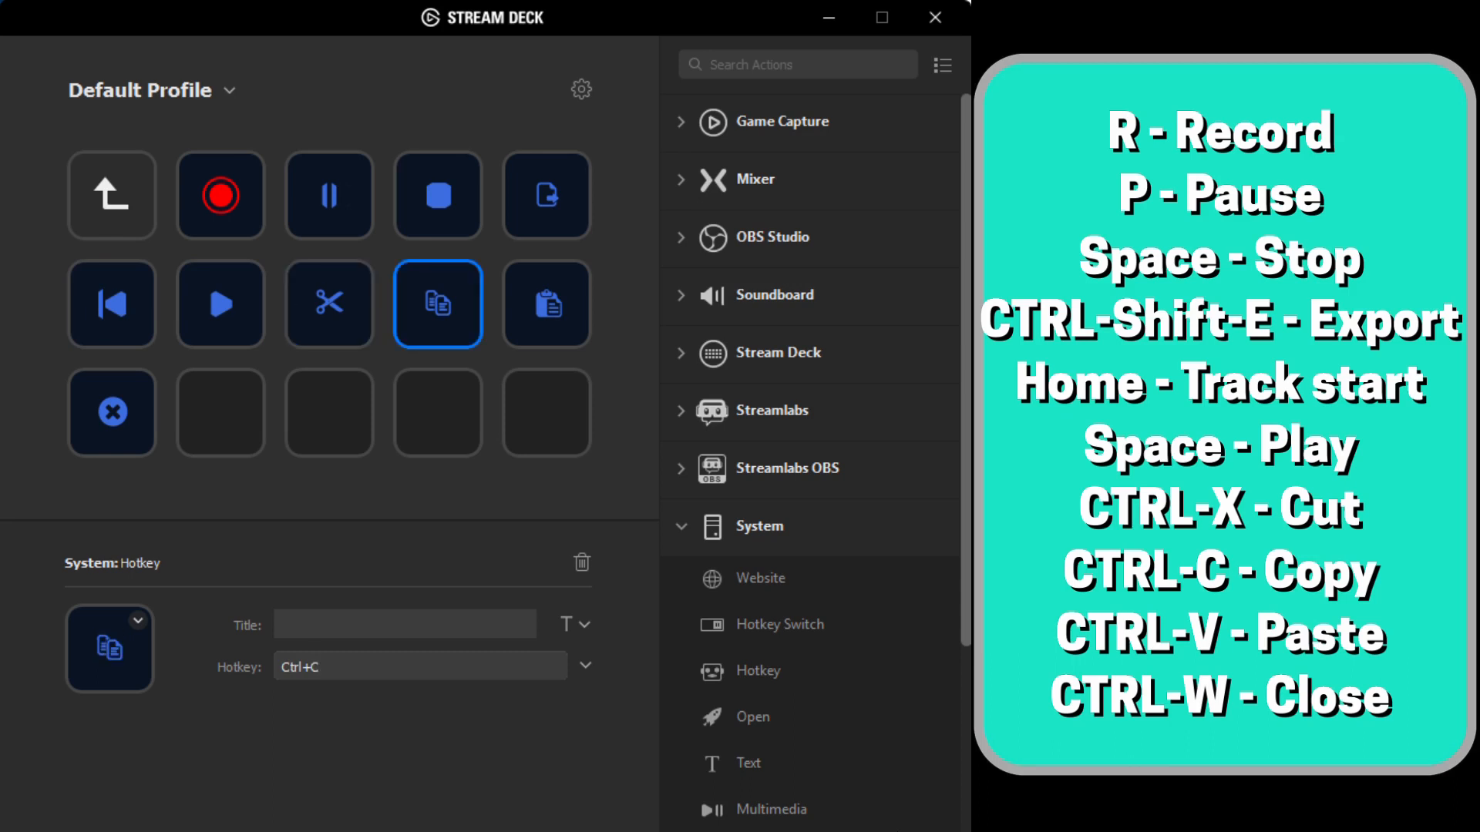
{"action": "left_click", "coordinate": [547, 304]}
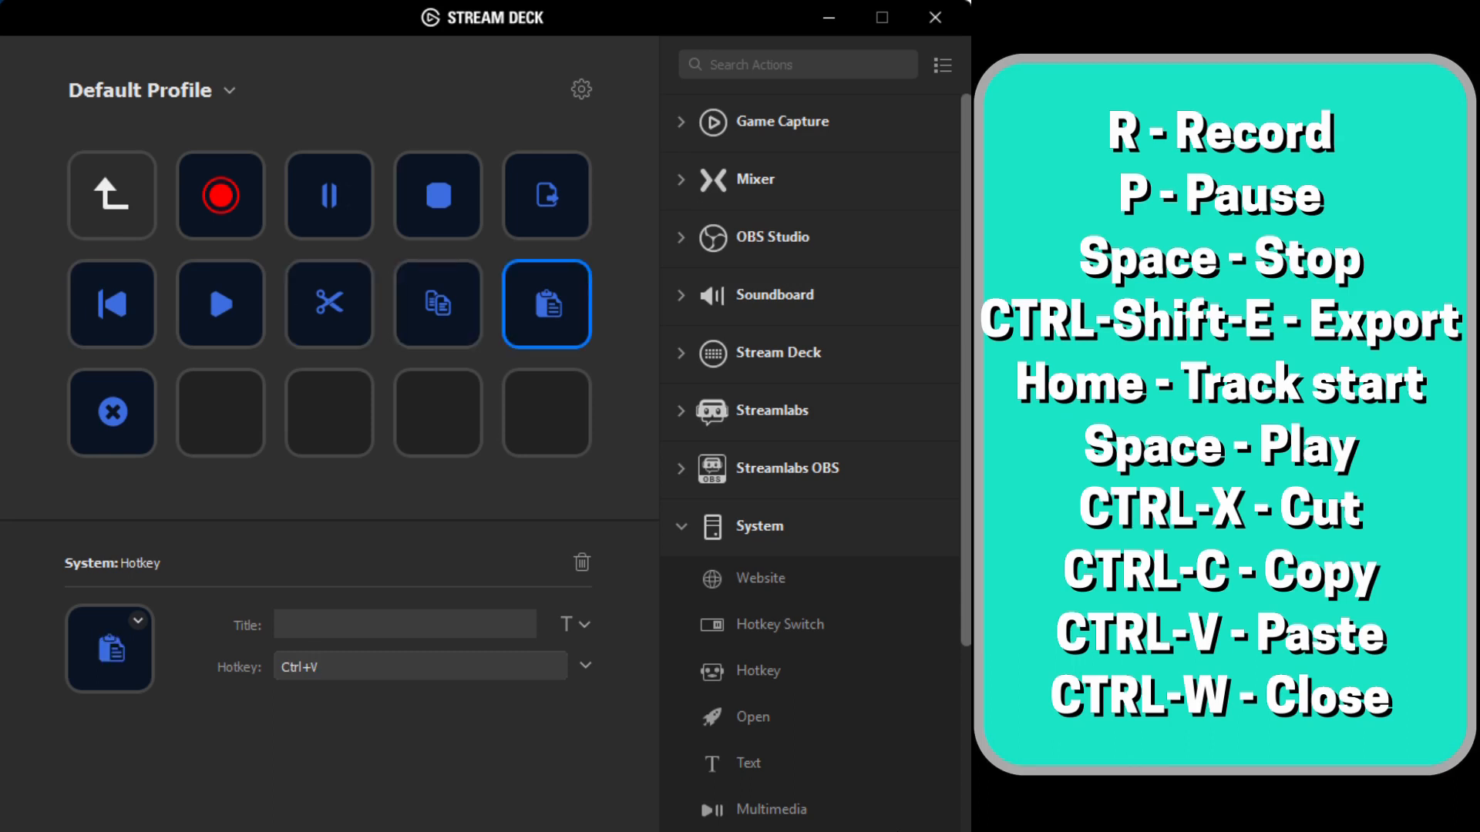
{"action": "left_click", "coordinate": [112, 413]}
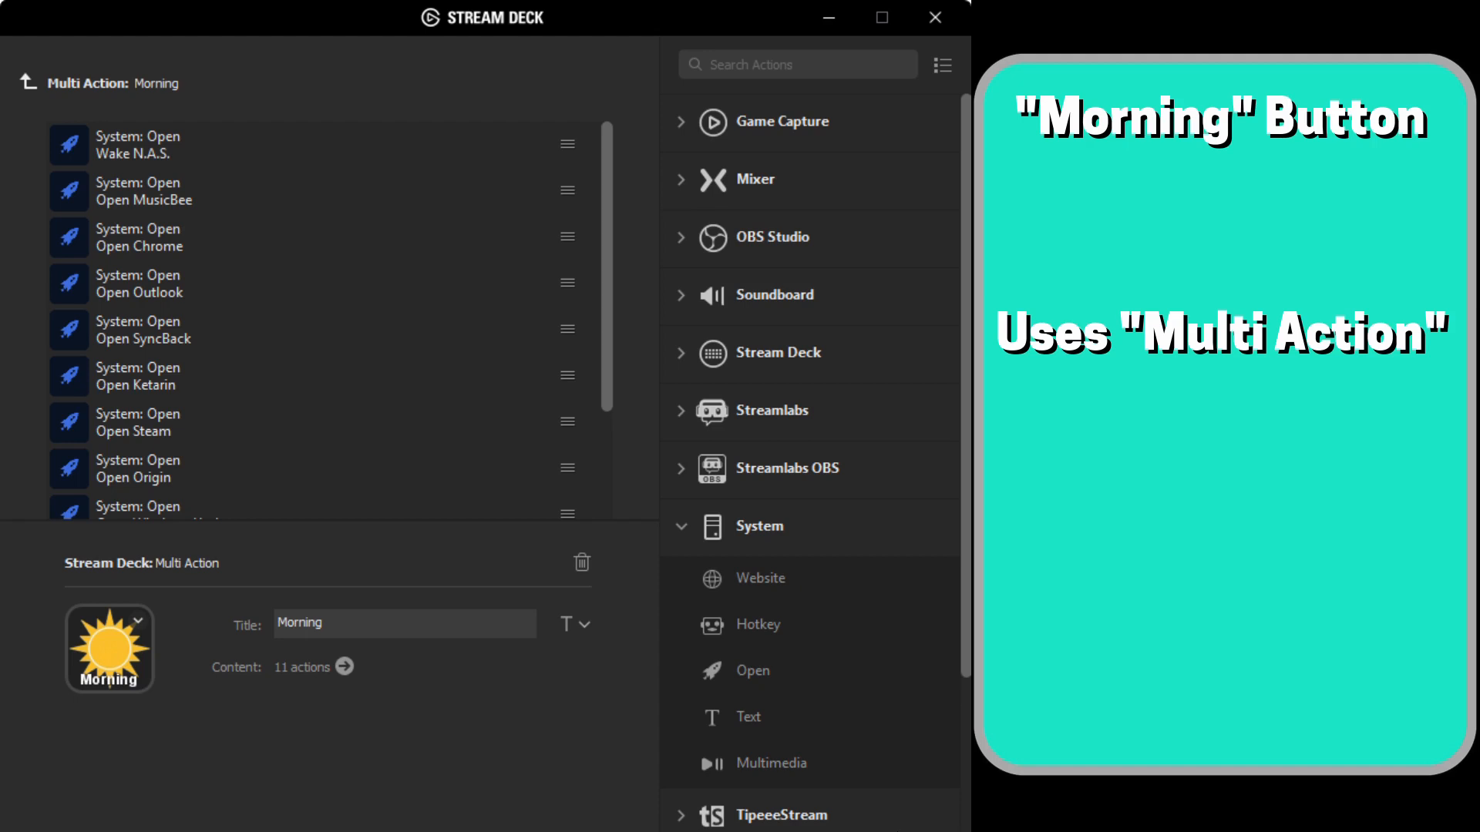
{"action": "scroll", "coordinate": [324, 320], "scroll_direction": "down", "scroll_amount": 3}
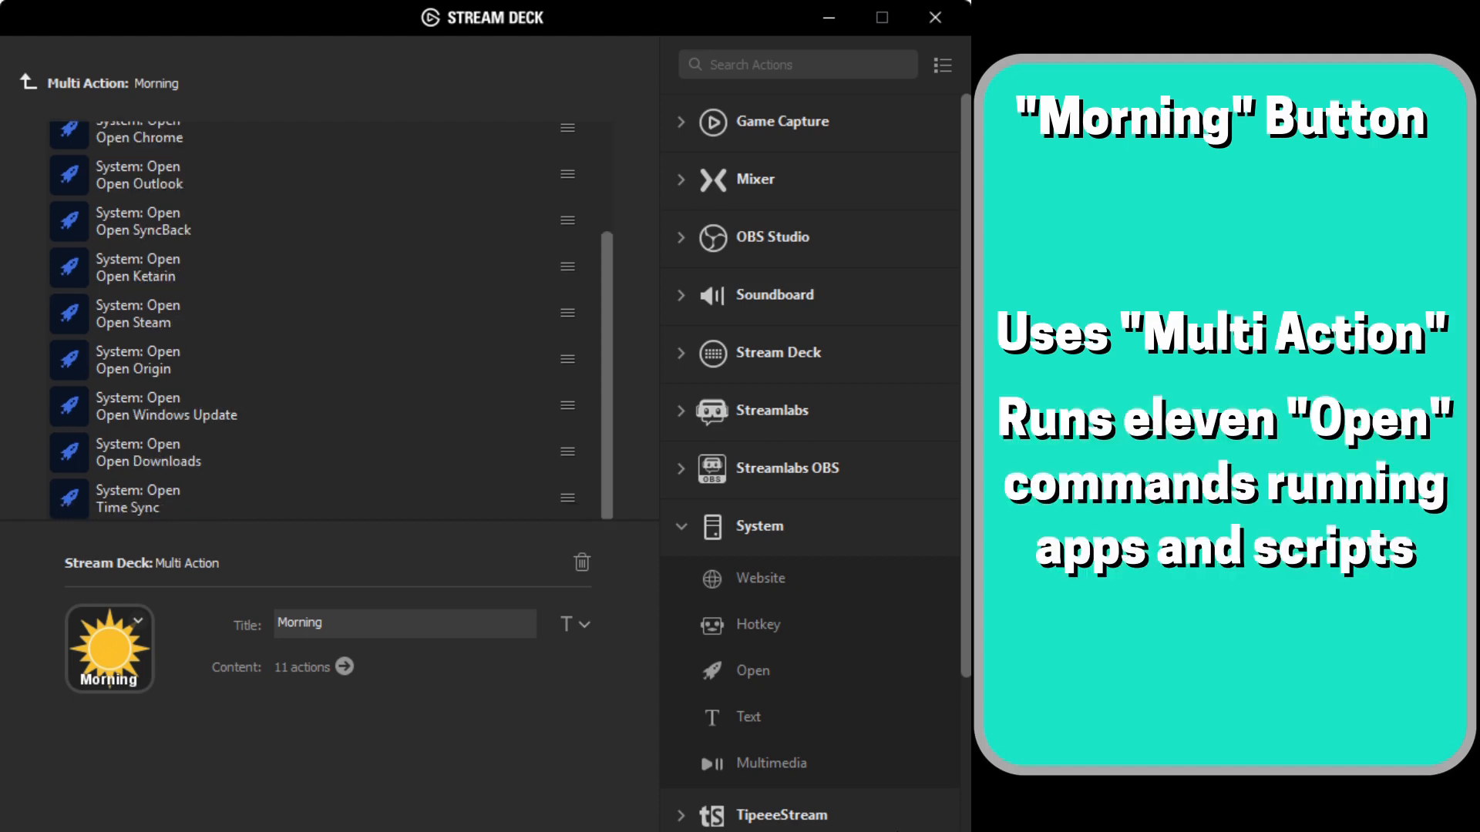